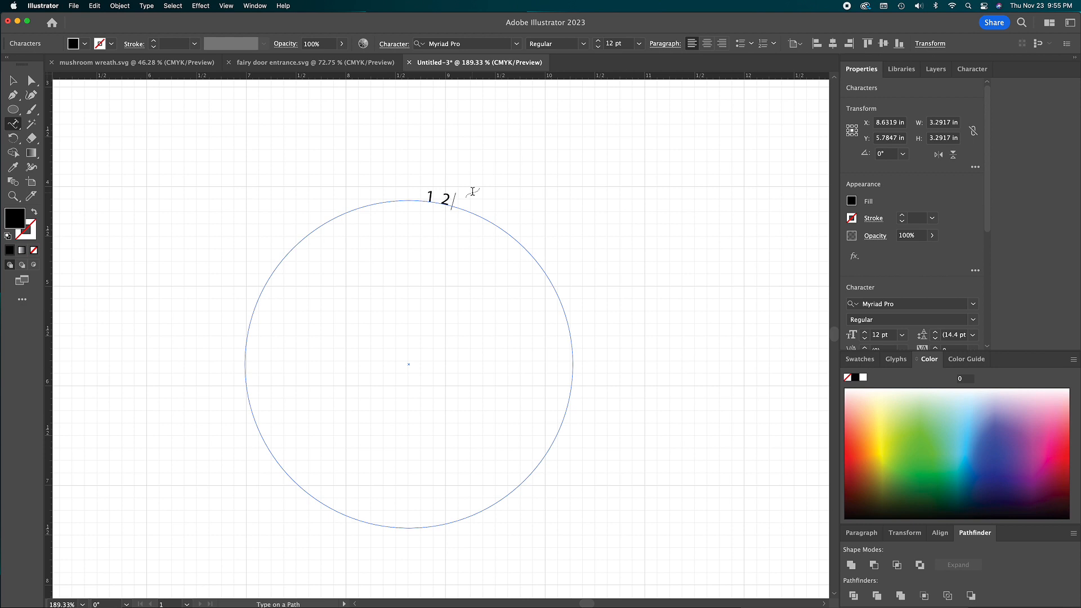
Step: Continue the text on the circular path after 1 2 with the numbers 3 through 21, 23 and 24
text(3 4 5 6 7 8 9 10 11 12 13 14 15 16 17 18 19 20 21 23 24)
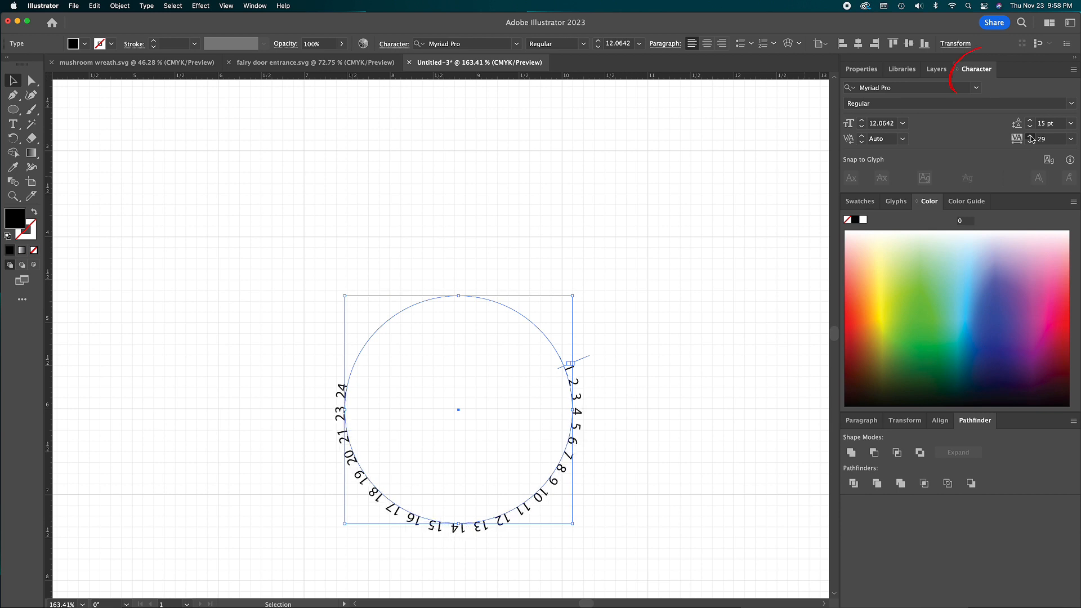
Step: Spread the numbers around the circular path by increasing their tracking to 236
click(1031, 136)
click(1031, 136)
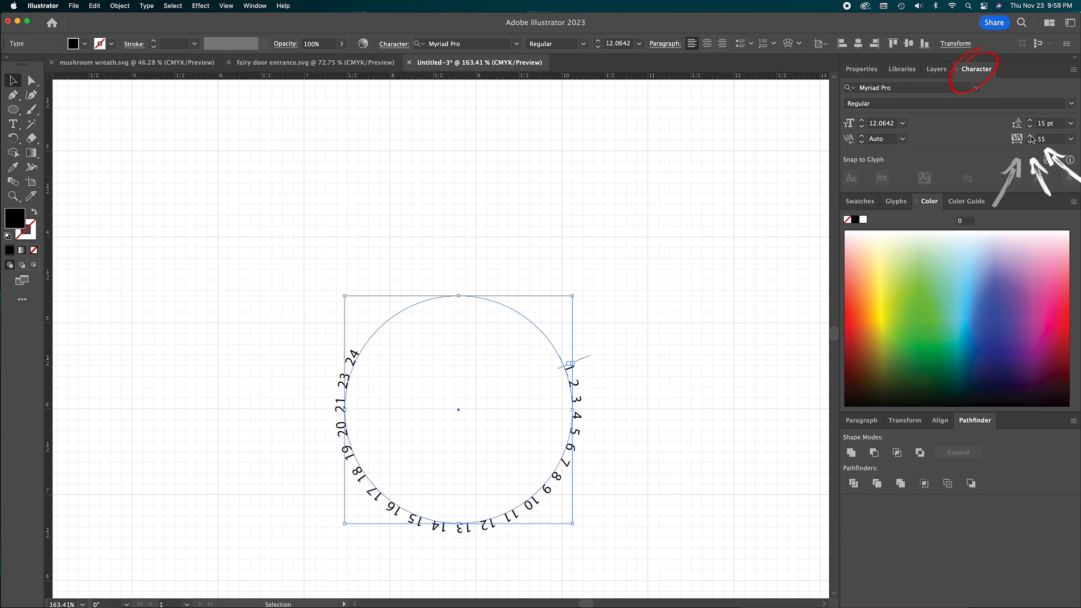
click(1031, 137)
click(1032, 137)
click(1031, 137)
click(1031, 137)
click(1031, 137)
click(1031, 136)
click(1031, 136)
click(1031, 137)
click(1031, 137)
click(1031, 137)
click(1031, 136)
click(1031, 136)
click(1031, 137)
click(1031, 137)
click(1031, 137)
click(1031, 136)
click(1031, 137)
click(1031, 137)
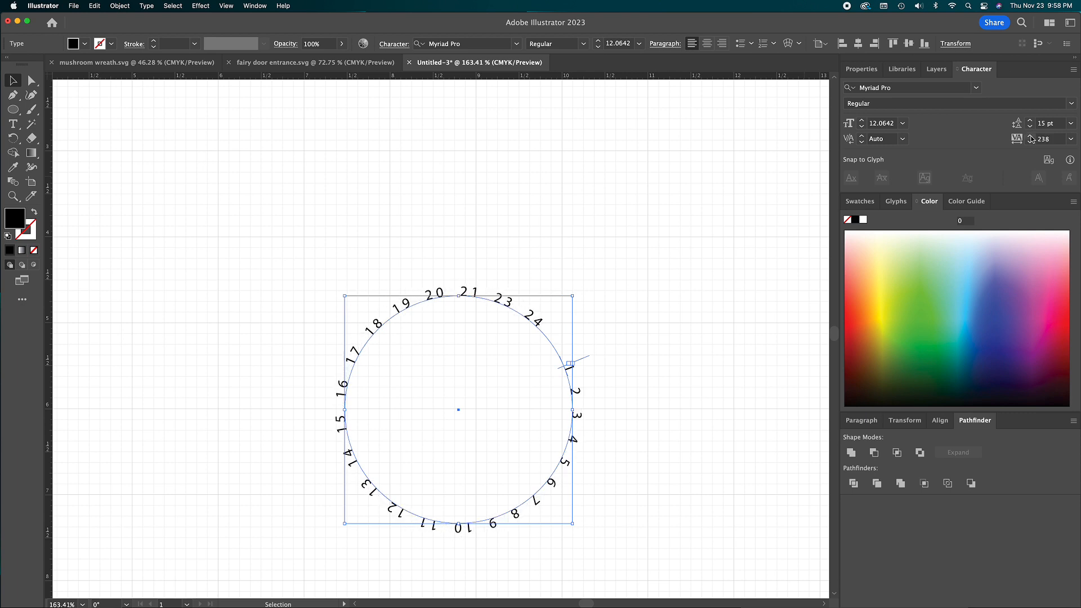
click(1029, 142)
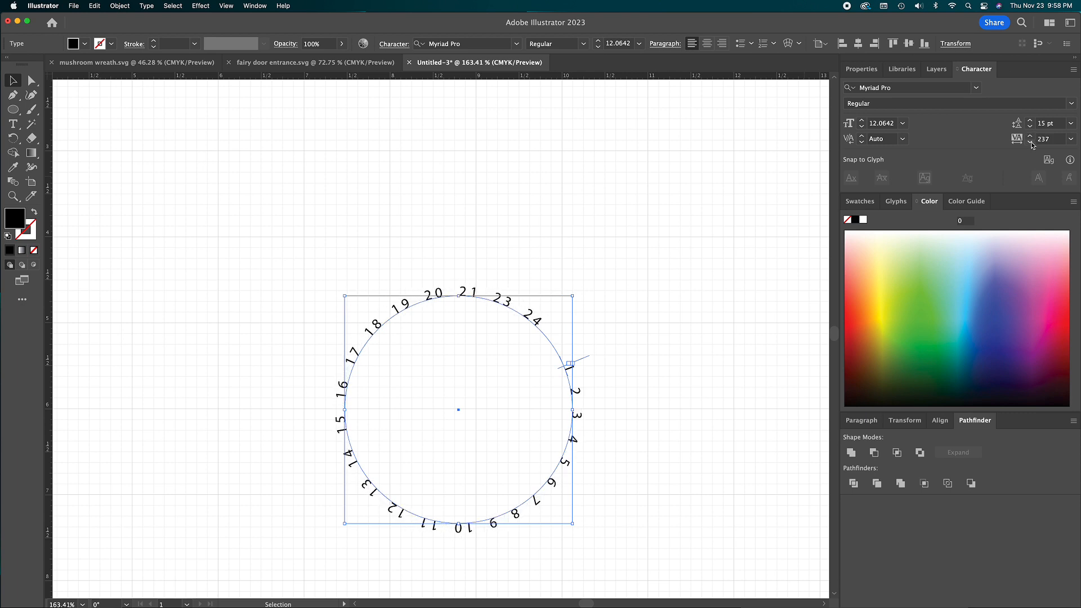
click(1030, 142)
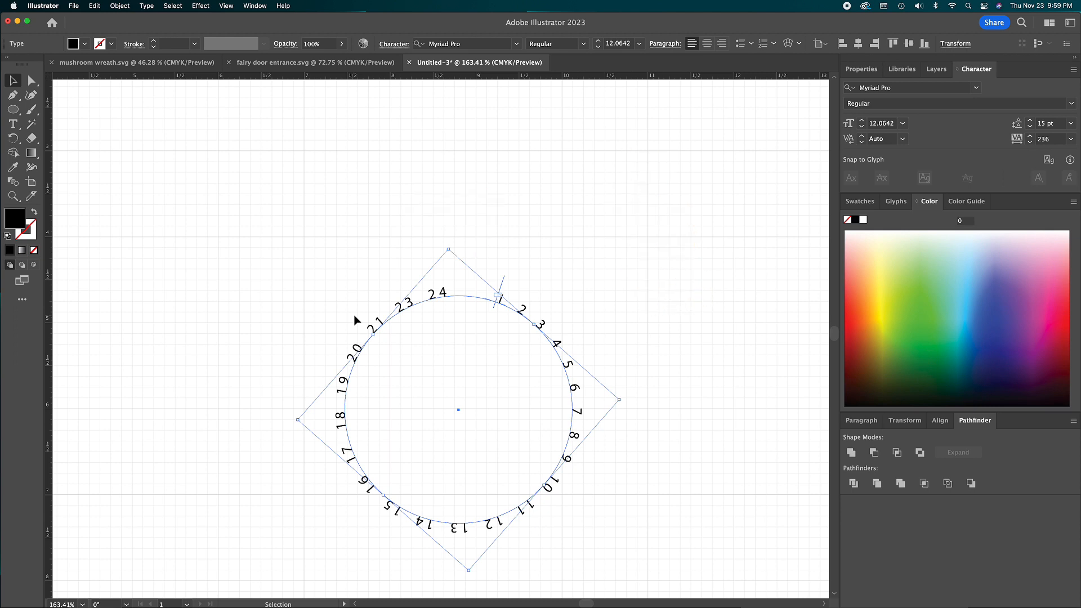
Step: Convert the ring of numbers to outlines and move it slightly upward on the canvas
click(354, 317)
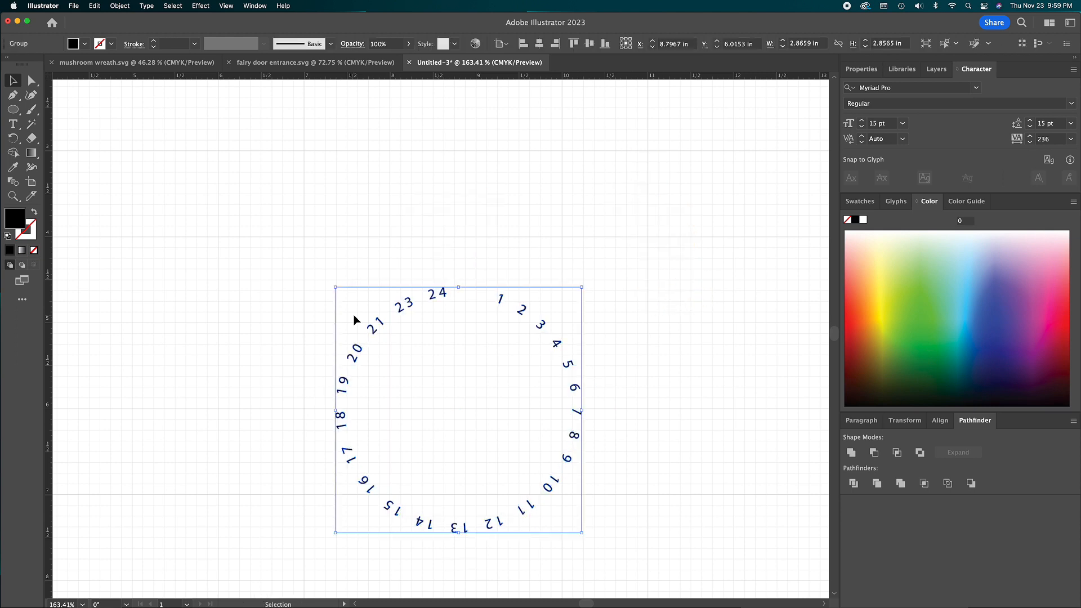
drag(405, 314, 396, 268)
key(l)
key(super+shift+o)
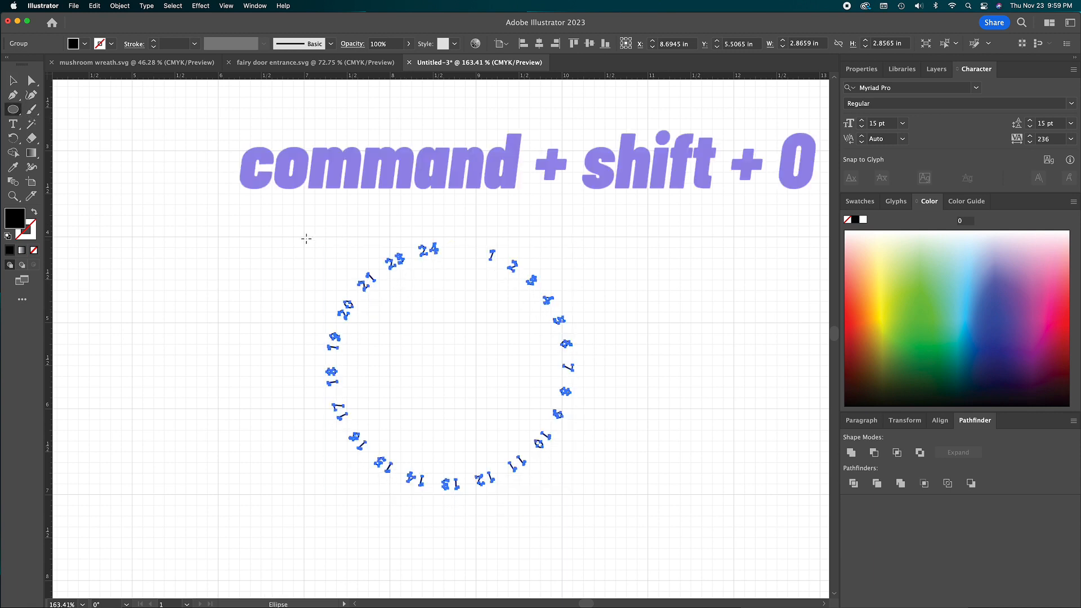
Step: Draw a circle about 3.4 in across around the number ring, with a black stroke and no fill
drag(316, 221, 596, 513)
key(v)
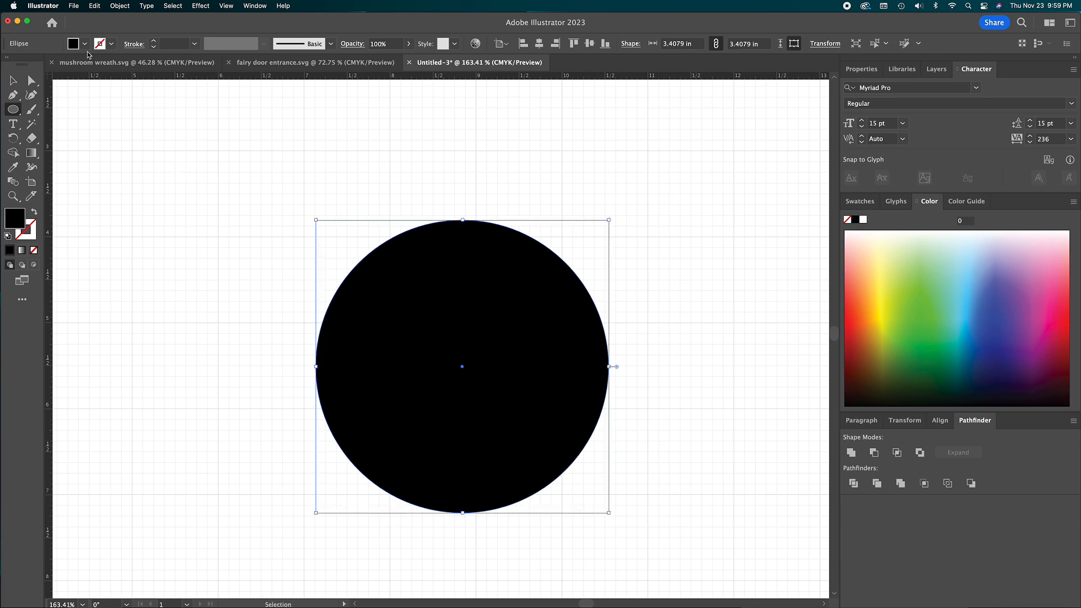
click(112, 44)
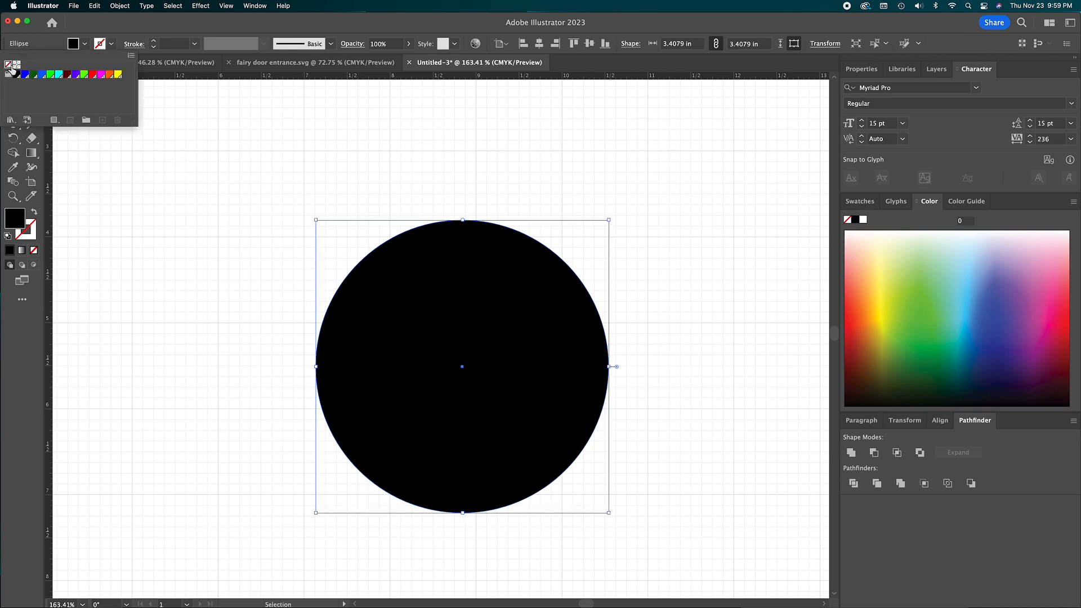
click(17, 74)
click(35, 250)
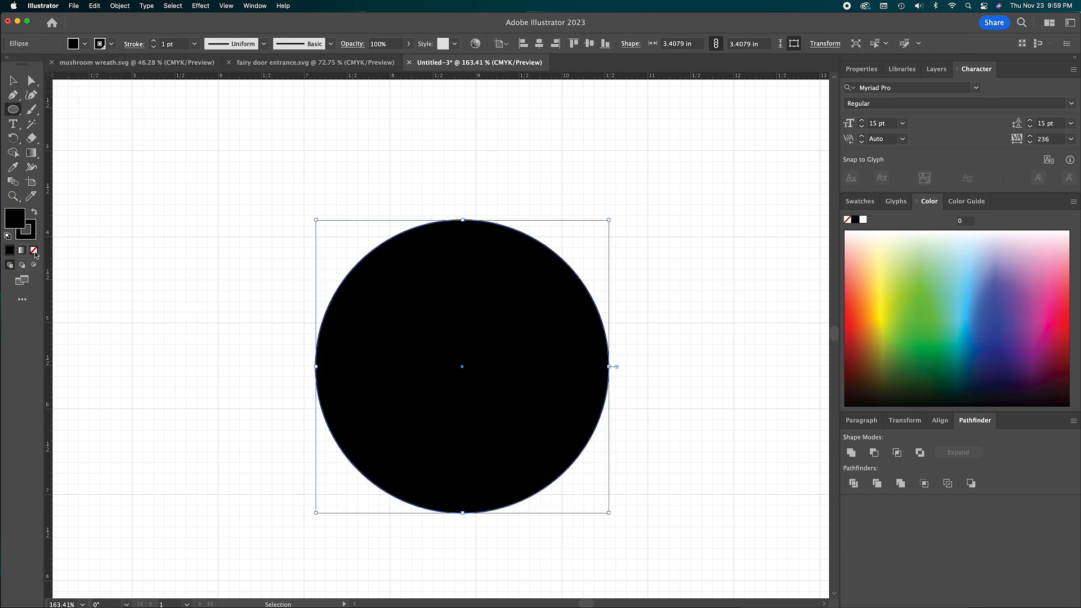
click(35, 251)
key(l)
Step: Align the outer circle and the number ring on their horizontal and vertical centers
click(13, 80)
drag(285, 195, 620, 453)
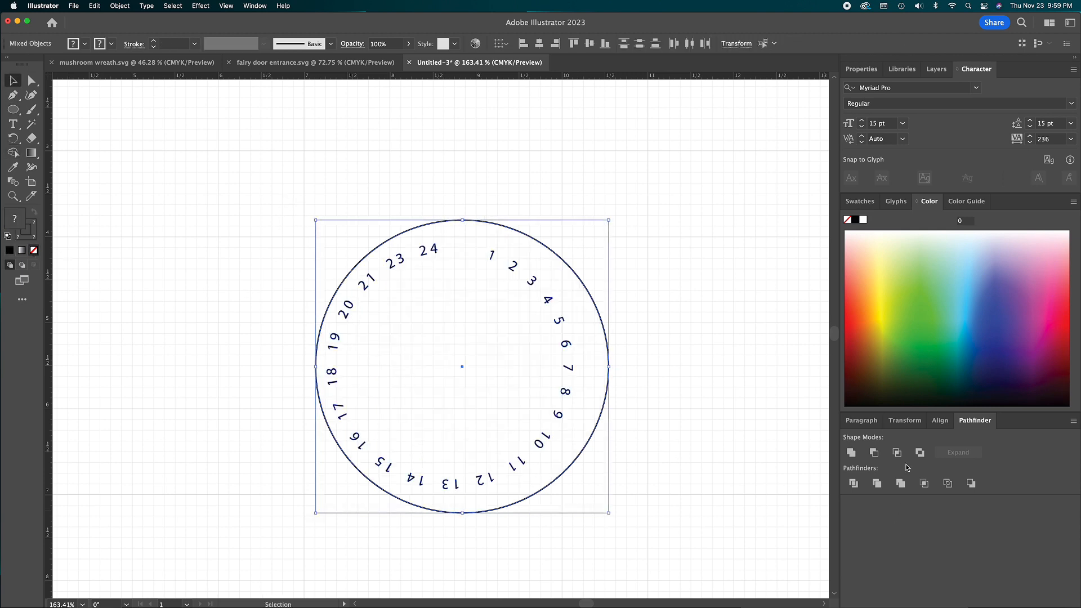
click(940, 420)
click(873, 452)
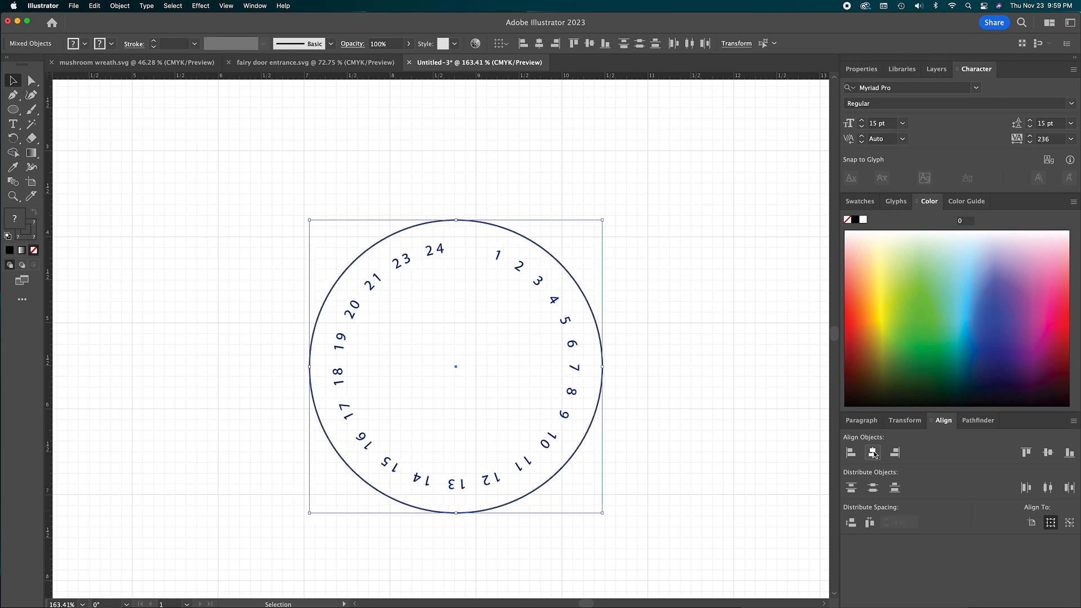
click(1048, 453)
Step: Draw a smaller circle in the middle of the dial and center it horizontally and vertically with the outer circle and numbers
click(13, 109)
drag(417, 318, 523, 422)
key(v)
drag(352, 202, 519, 480)
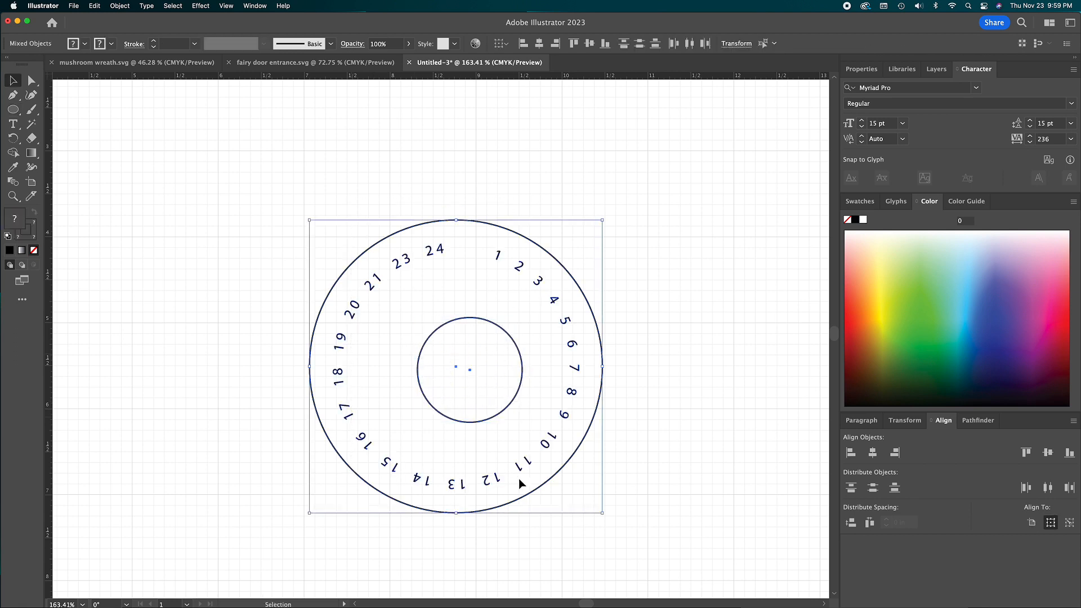
click(873, 452)
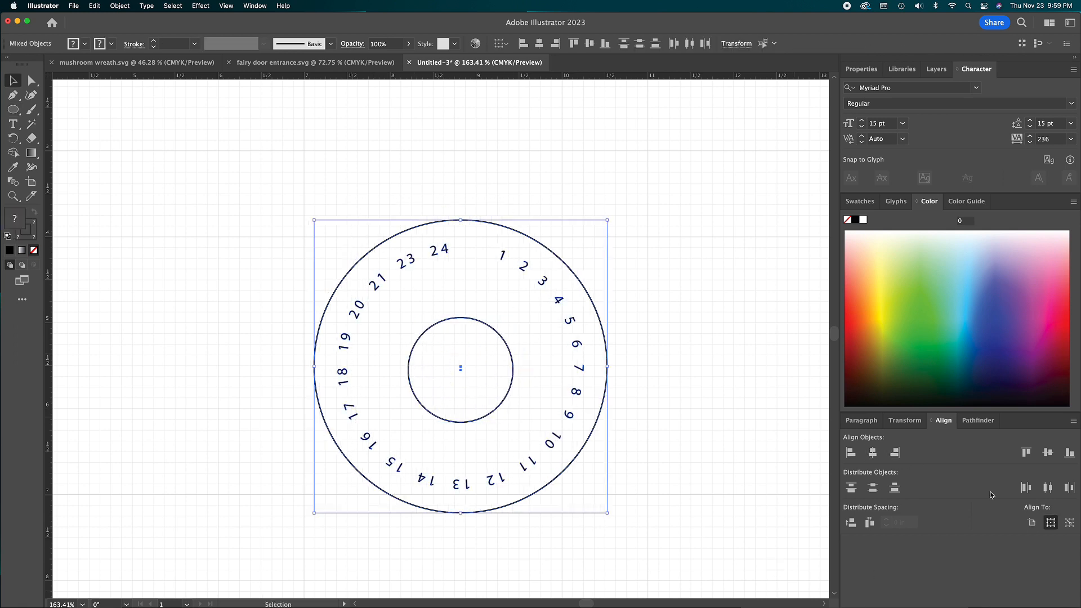
click(1048, 452)
Step: Draw a rectangle about 0.26 by 0.38 in around the number 1, with no fill and a magenta stroke
drag(13, 110, 68, 109)
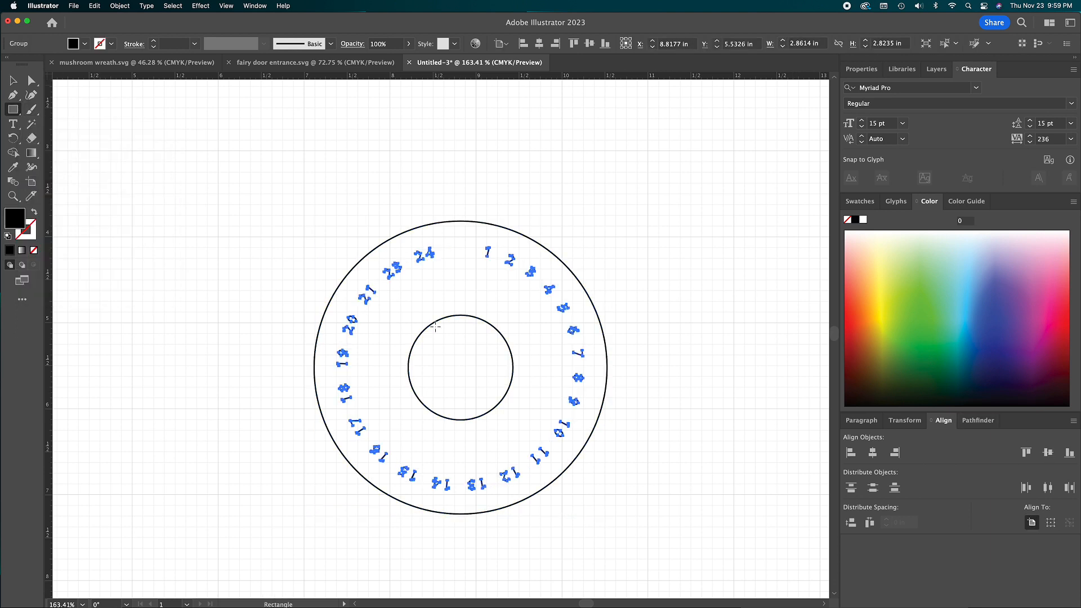
drag(473, 235, 496, 269)
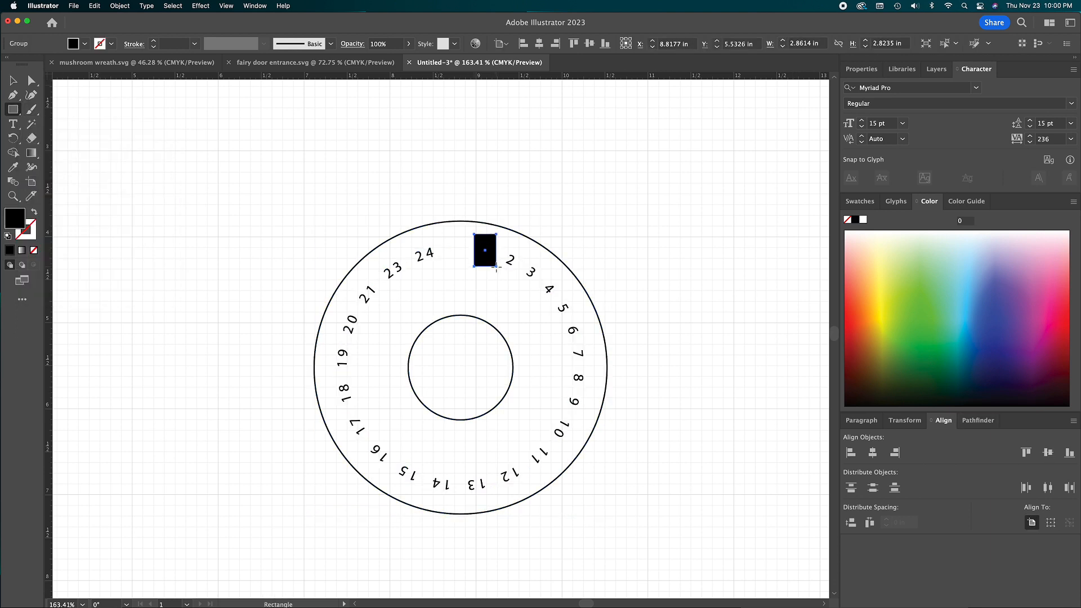
key(v)
click(84, 44)
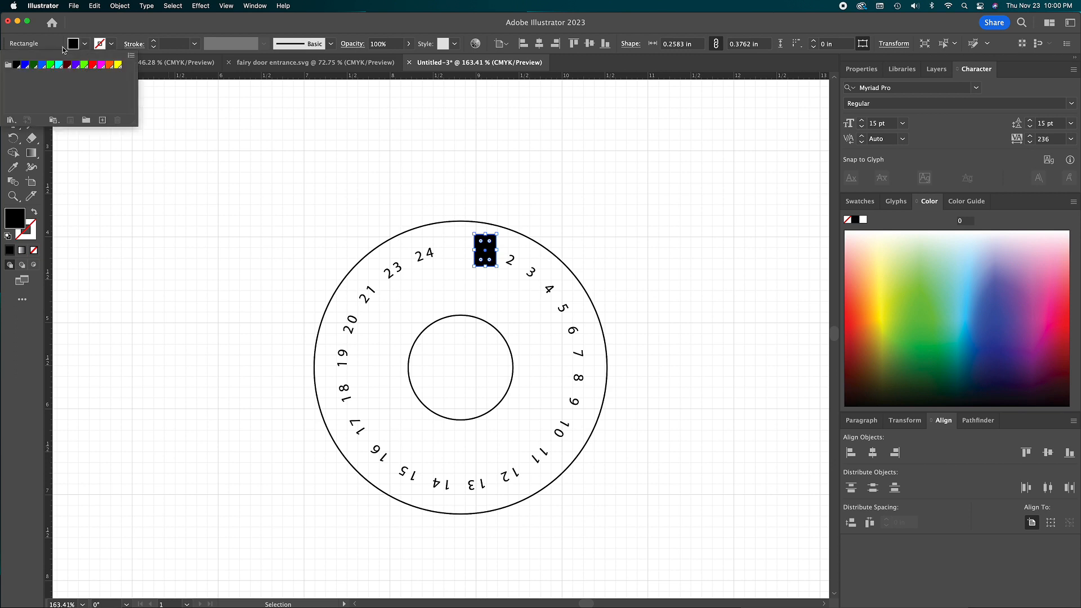
click(34, 252)
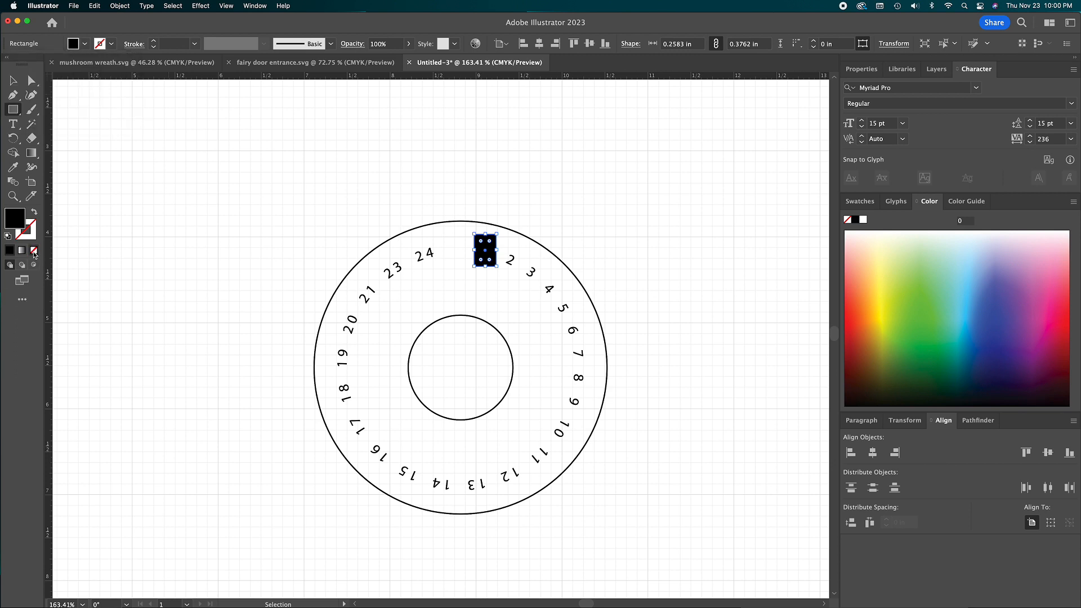
click(34, 252)
click(111, 43)
click(101, 74)
Step: Rotate the number ring counterclockwise until the 1 stands upright at the top center of the dial
scroll(473, 256, up, 3)
scroll(469, 266, up, 5)
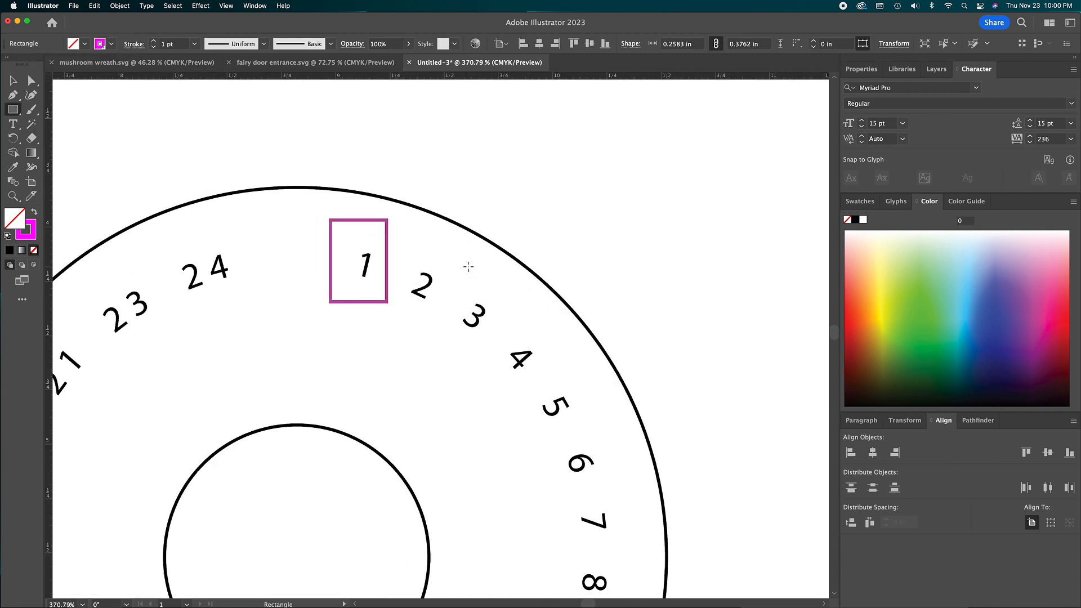
click(12, 79)
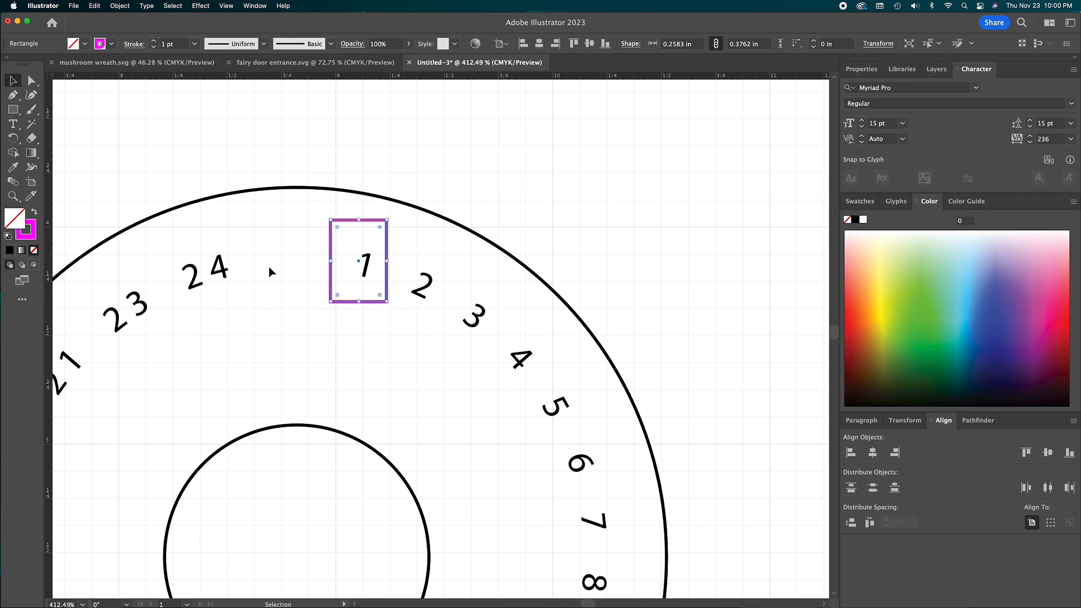
click(218, 271)
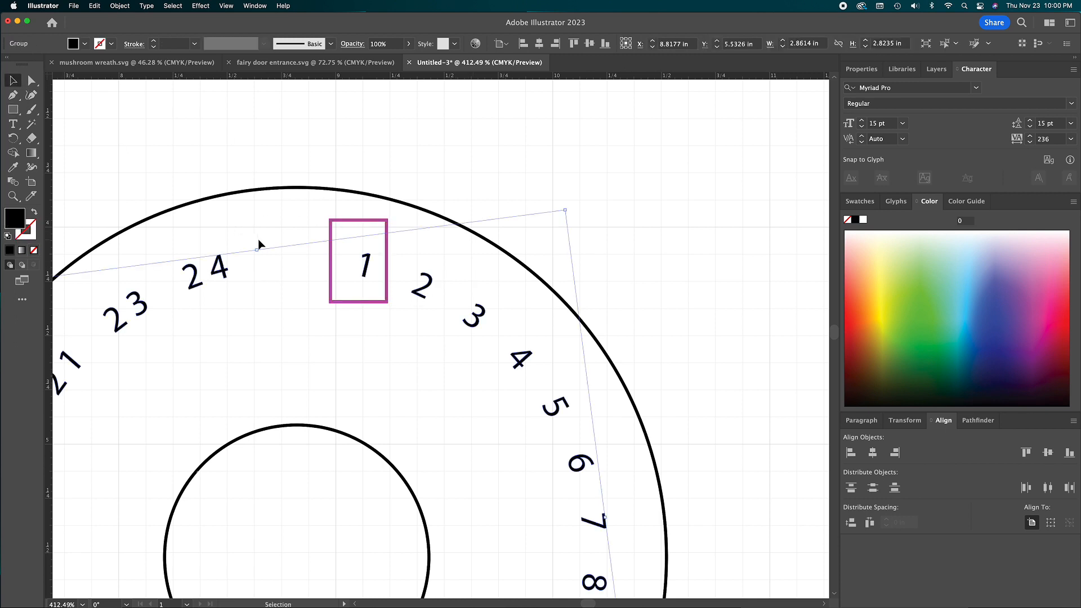
drag(255, 248, 177, 241)
Step: Center the magenta rectangle over the 1 at the top of the dial and round its corners to about 0.07 in
drag(365, 222, 282, 237)
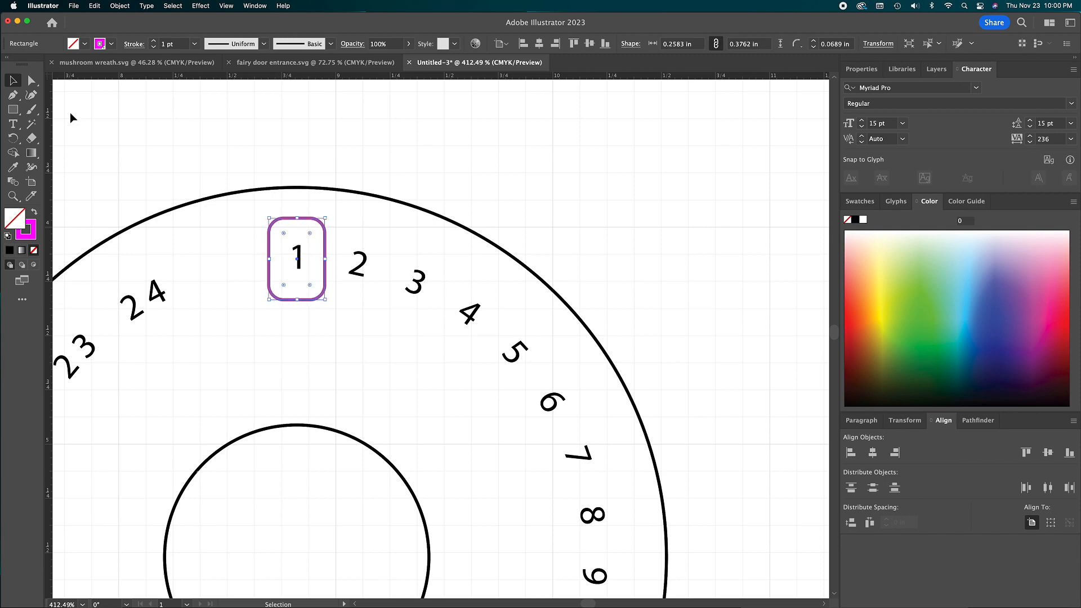
click(183, 181)
Step: Rotate the number ring clockwise so the gap between 24 and 1 falls inside the magenta frame
scroll(183, 181, down, 3)
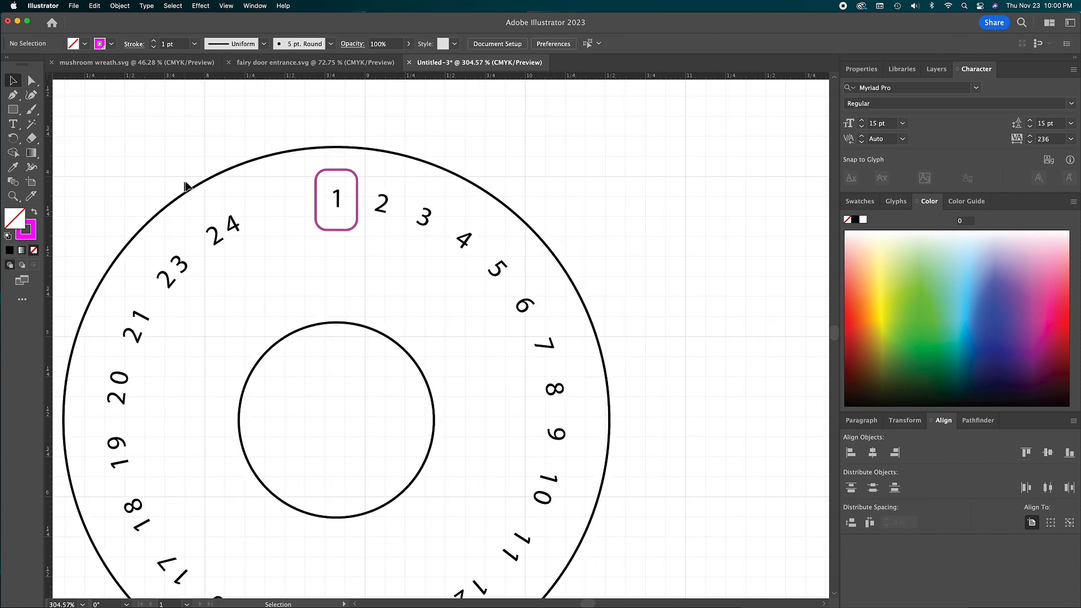
click(376, 212)
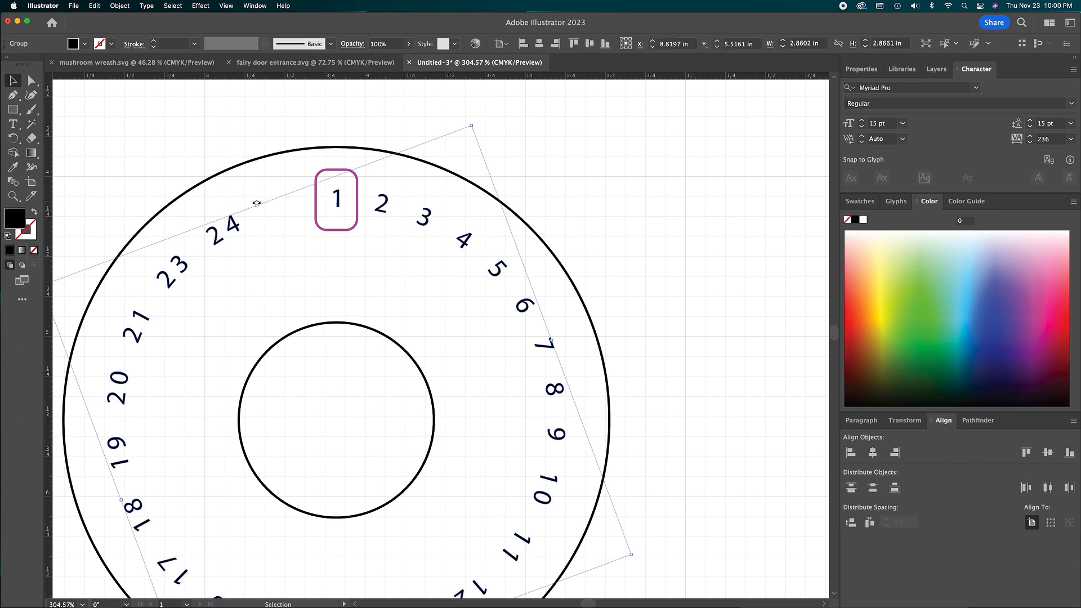
drag(257, 204, 315, 169)
Step: Draw a black five-pointed star about 0.2 in wide and center it inside the magenta frame
drag(13, 109, 55, 147)
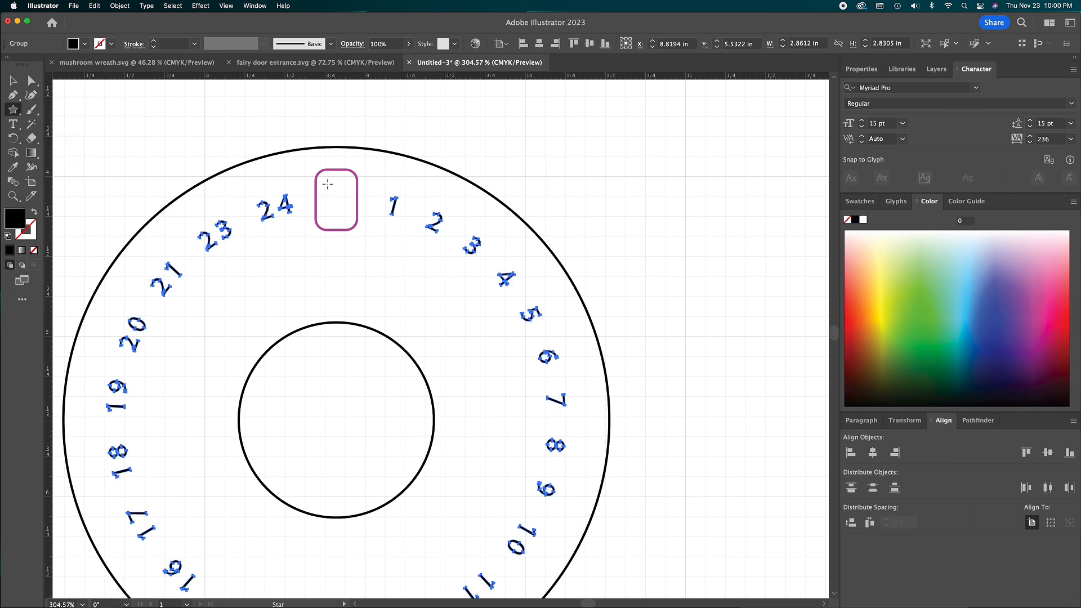
mouse_move(327, 184)
mouse_down()
mouse_move(350, 208)
mouse_move(337, 198)
mouse_up()
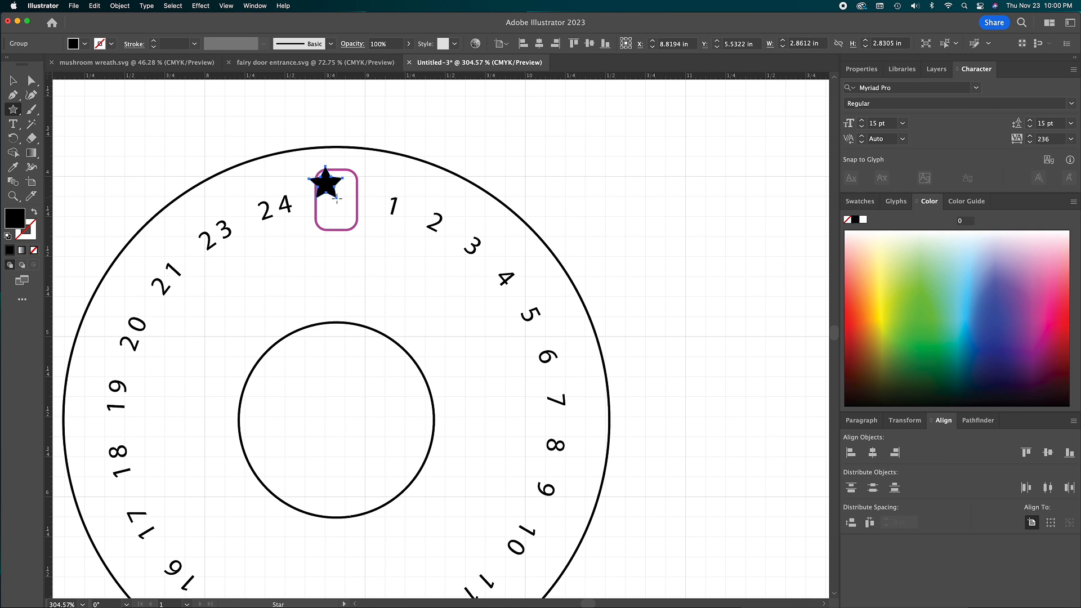
key(v)
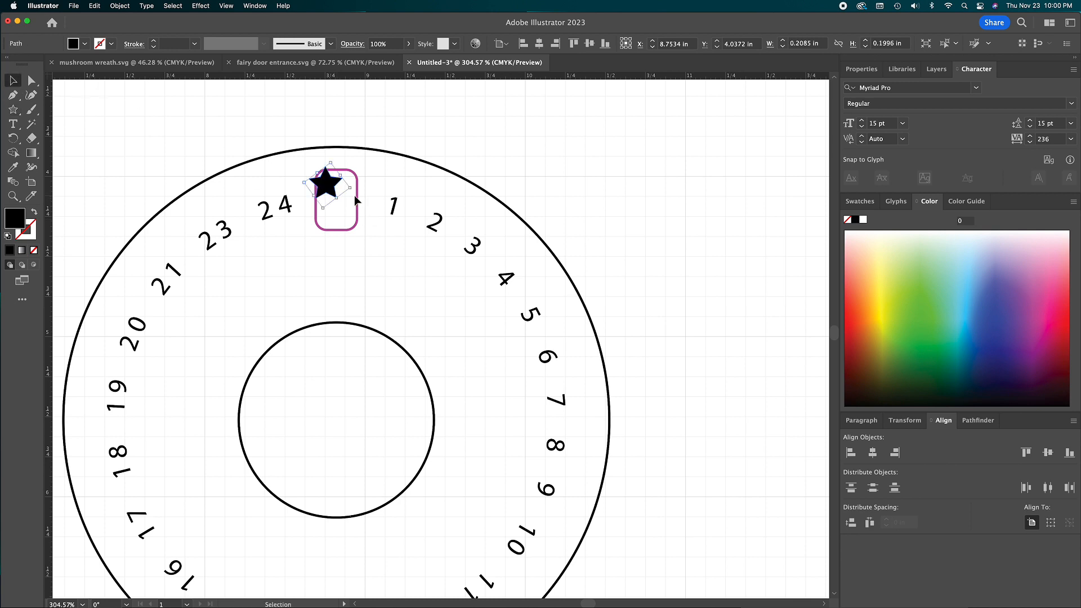
drag(325, 183, 335, 197)
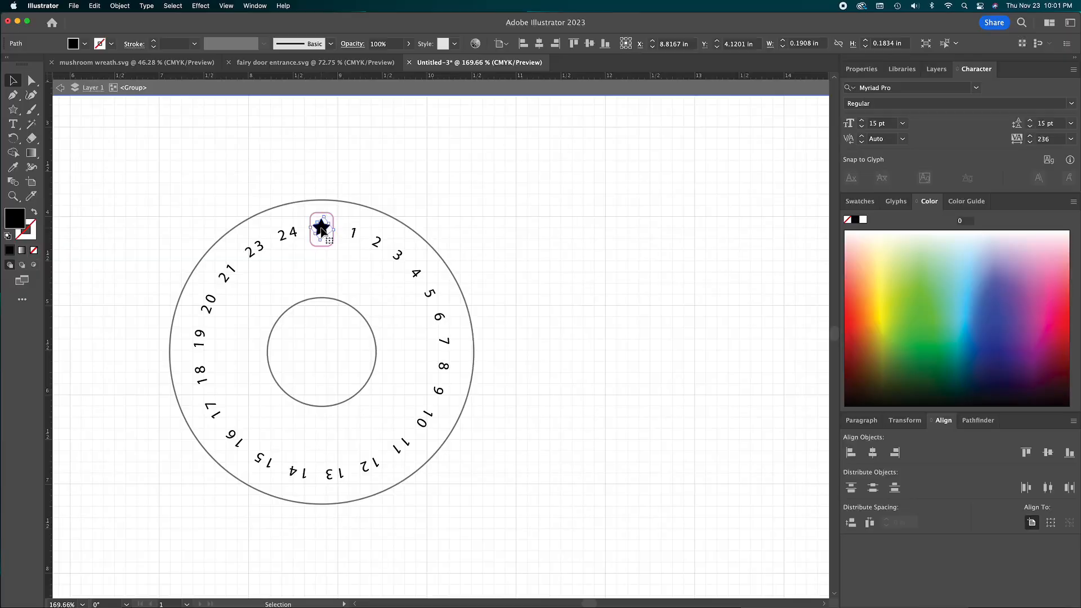
Step: Duplicate the star straight up to just above the outer circle and leave group isolation
double_click(321, 228)
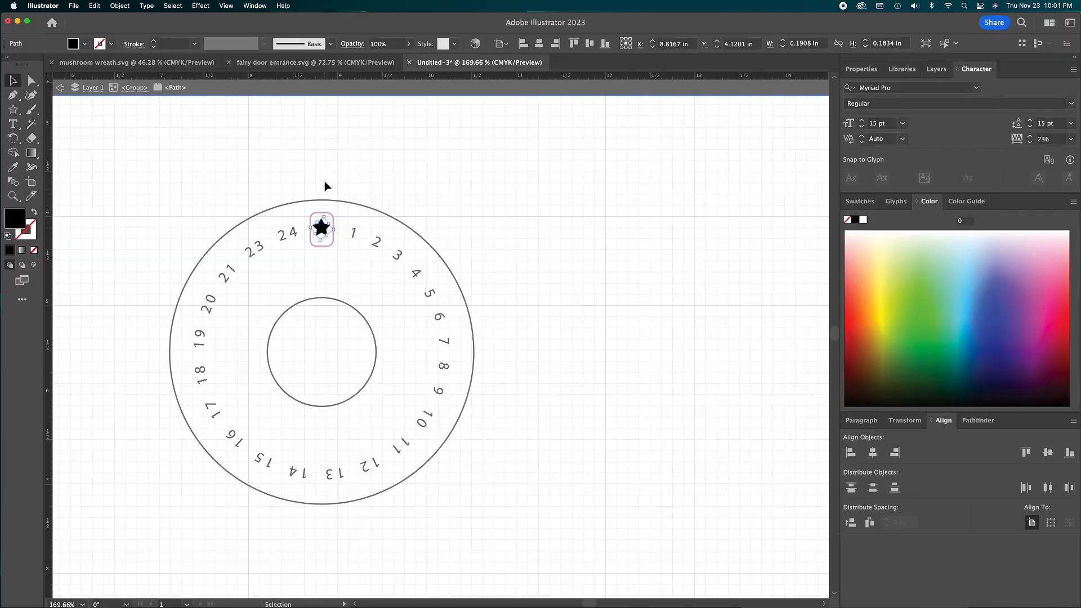
drag(325, 230, 326, 187)
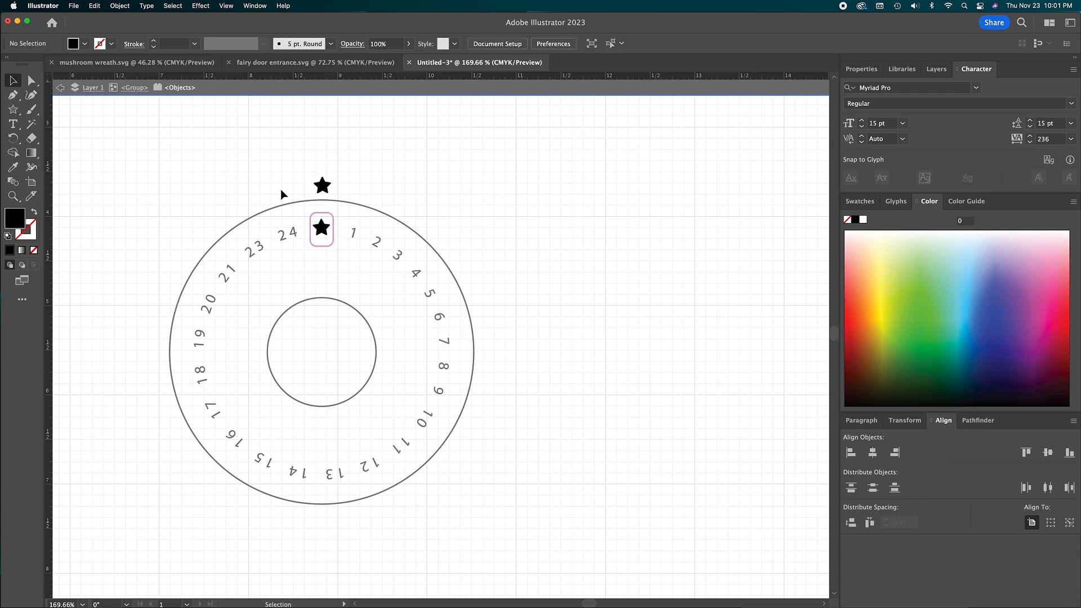
double_click(280, 189)
Step: Ungroup the stars and the number ring, then clear the selection
scroll(280, 189, up, 5)
click(344, 221)
click(383, 296)
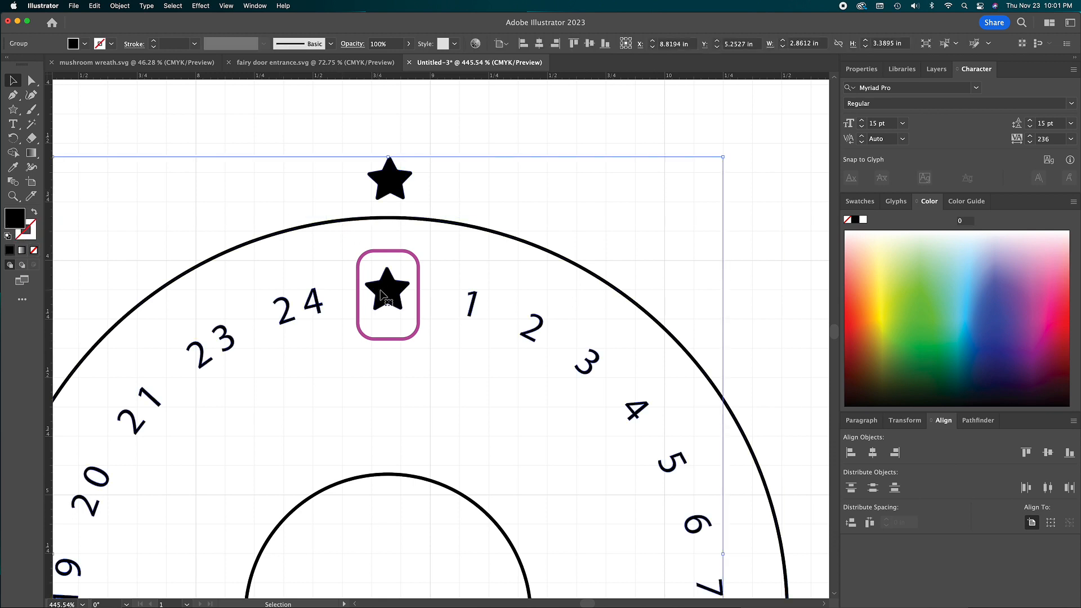
right_click(381, 294)
click(397, 428)
click(392, 302)
Step: Draw a rectangle about 0.39 by 0.52 in around the upper star, overlapping the outer circle, with no fill and a black stroke
scroll(473, 308, down, 4)
click(13, 109)
click(73, 110)
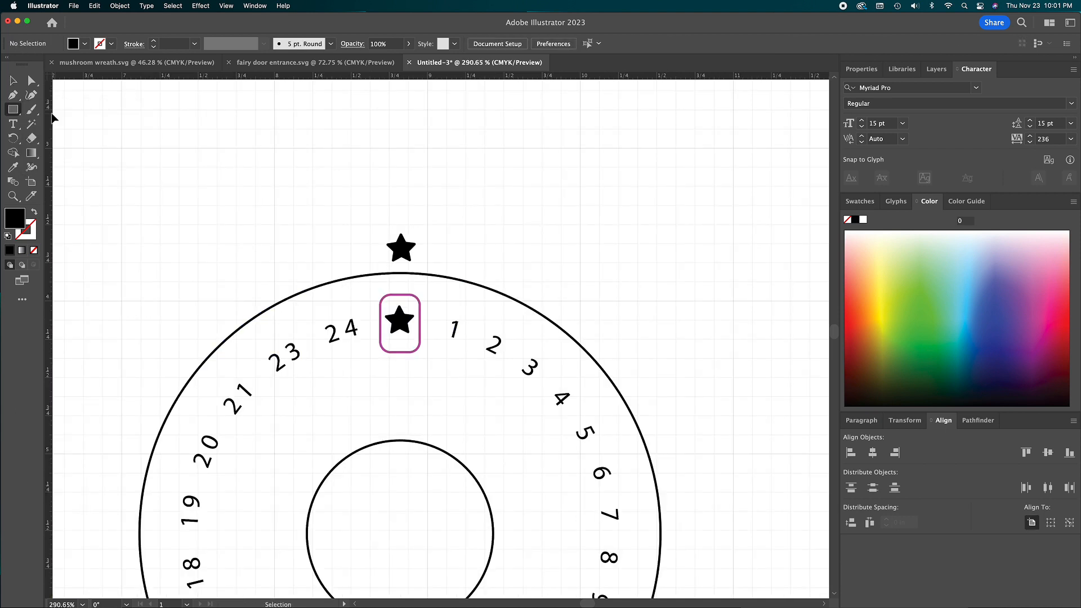
drag(372, 215, 430, 284)
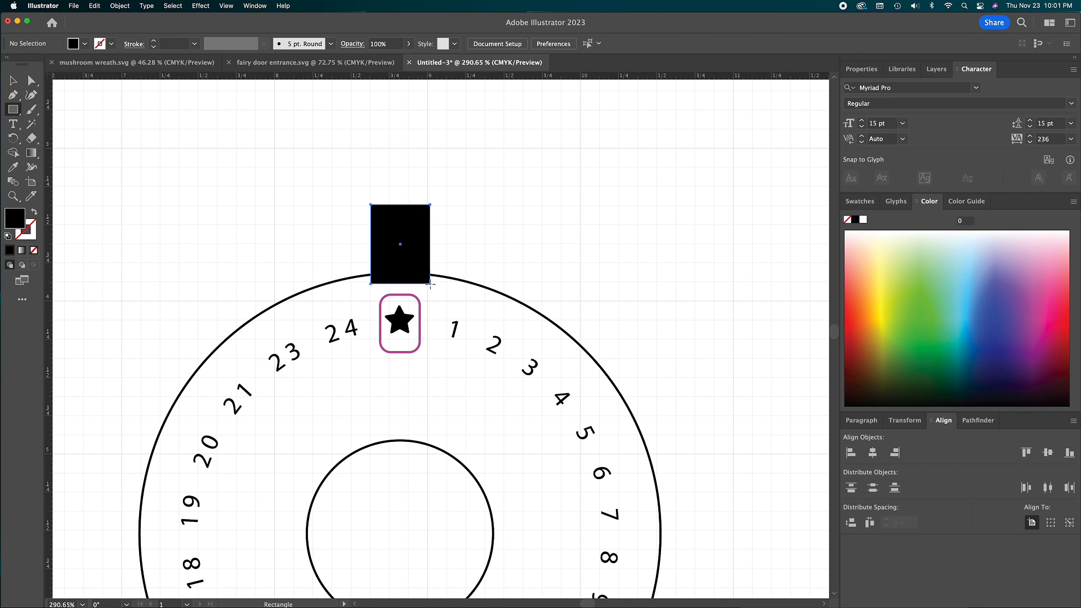
click(33, 251)
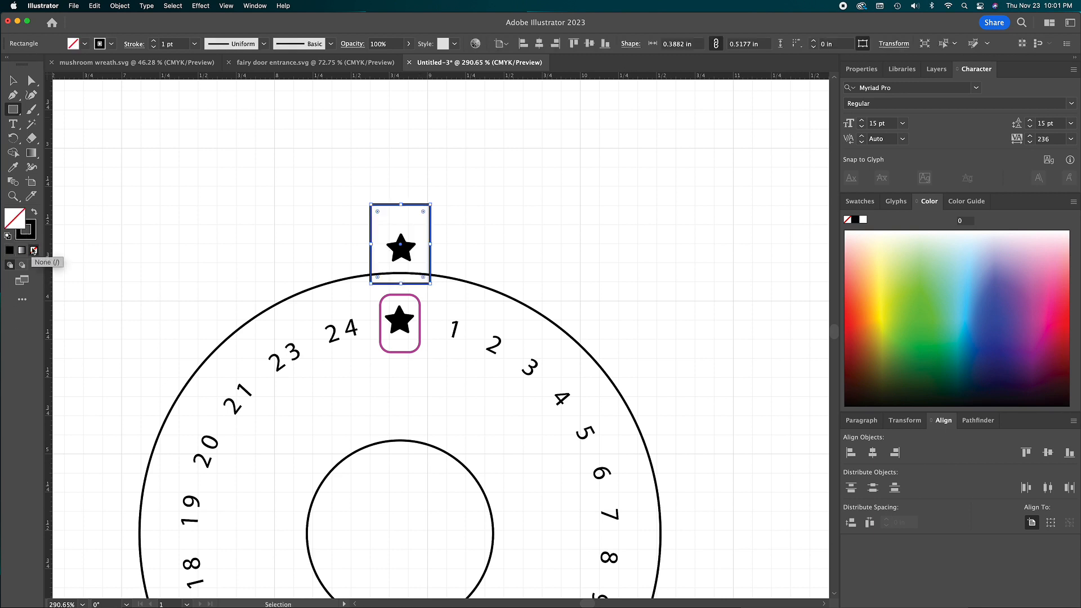
key(a)
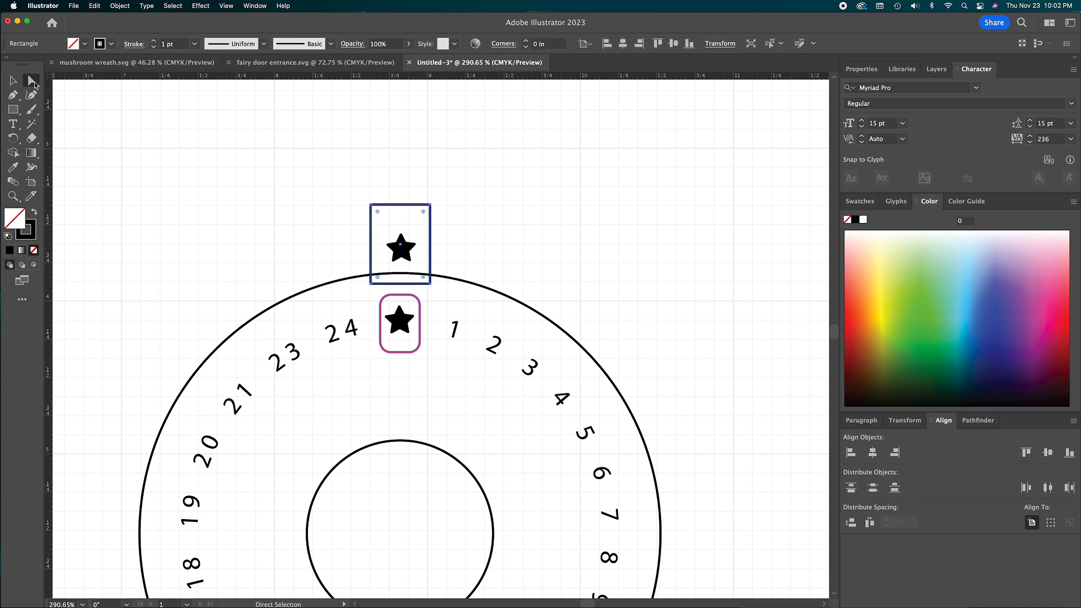
Step: Round the upper rectangle's corners to about 0.12 in and shrink the rectangle to roughly the magenta frame's size
drag(377, 211, 384, 231)
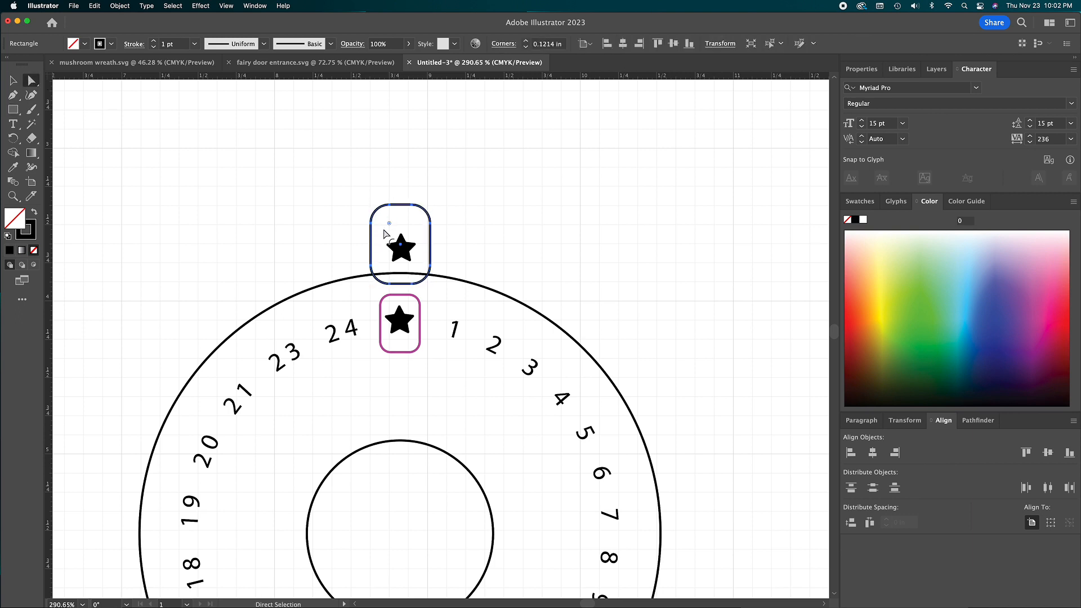
click(12, 79)
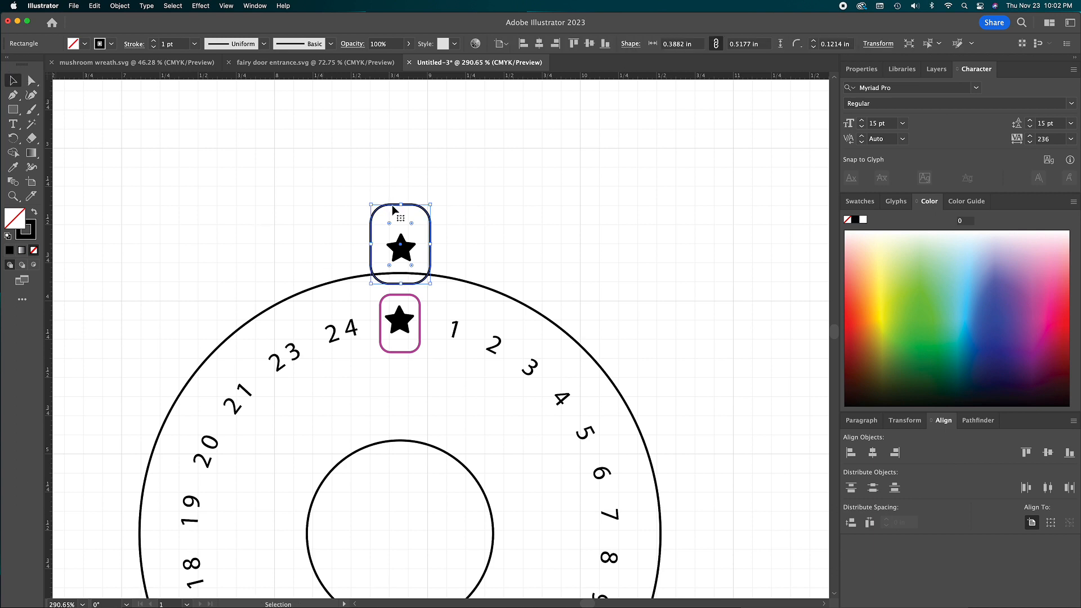
drag(402, 204, 382, 256)
Step: Duplicate the dial's outer circle and place the copy beside the dial on its left
click(372, 293)
key(super+0)
drag(371, 292, 214, 288)
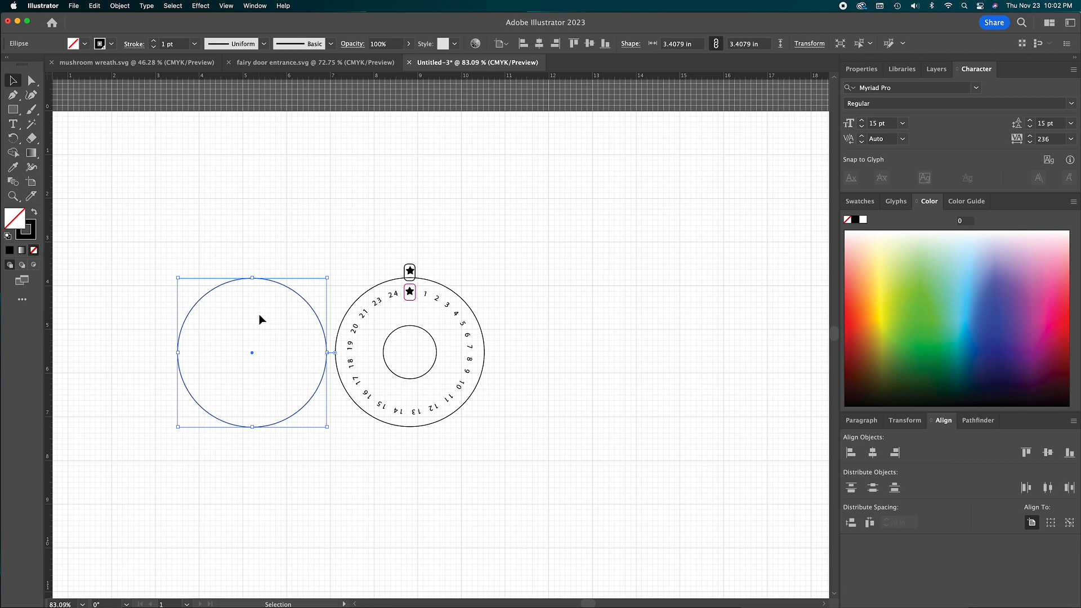
Step: Duplicate the outer circle together with the magenta frame to the right of the number dial
click(409, 298)
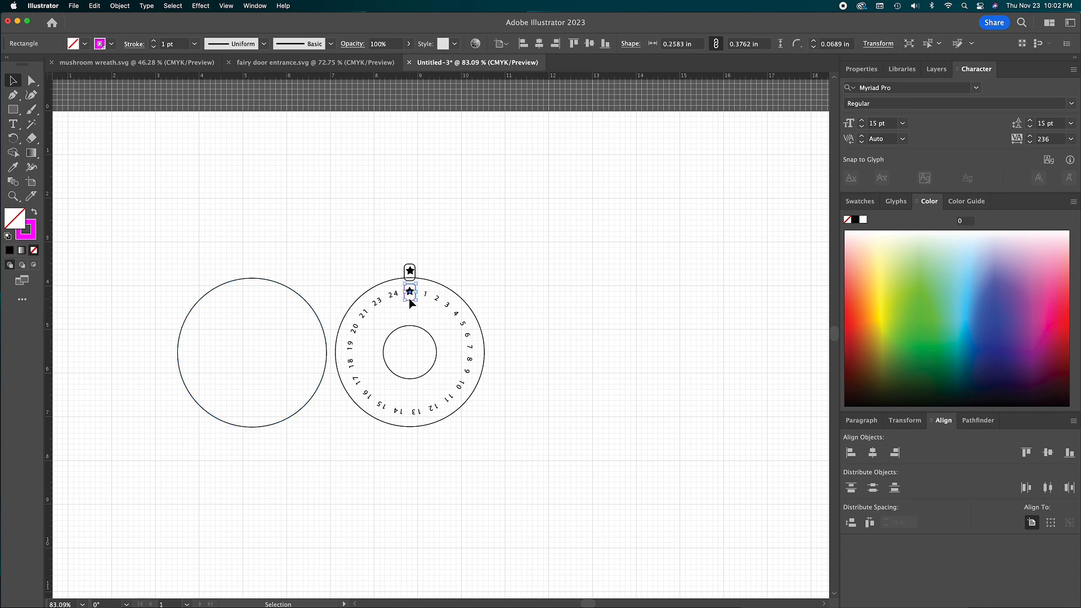
click(437, 286)
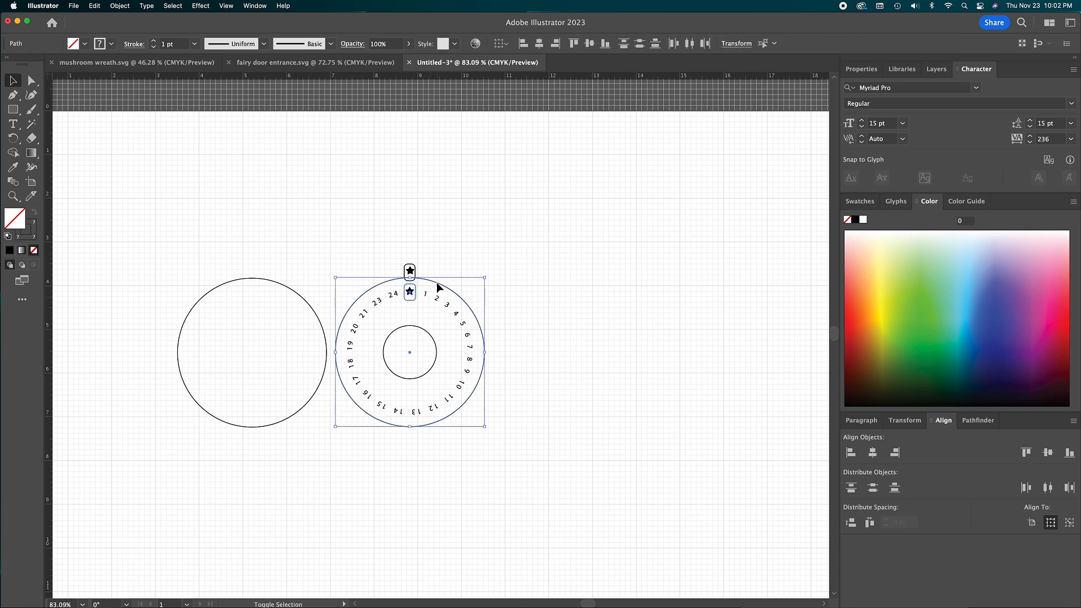
drag(410, 302, 579, 304)
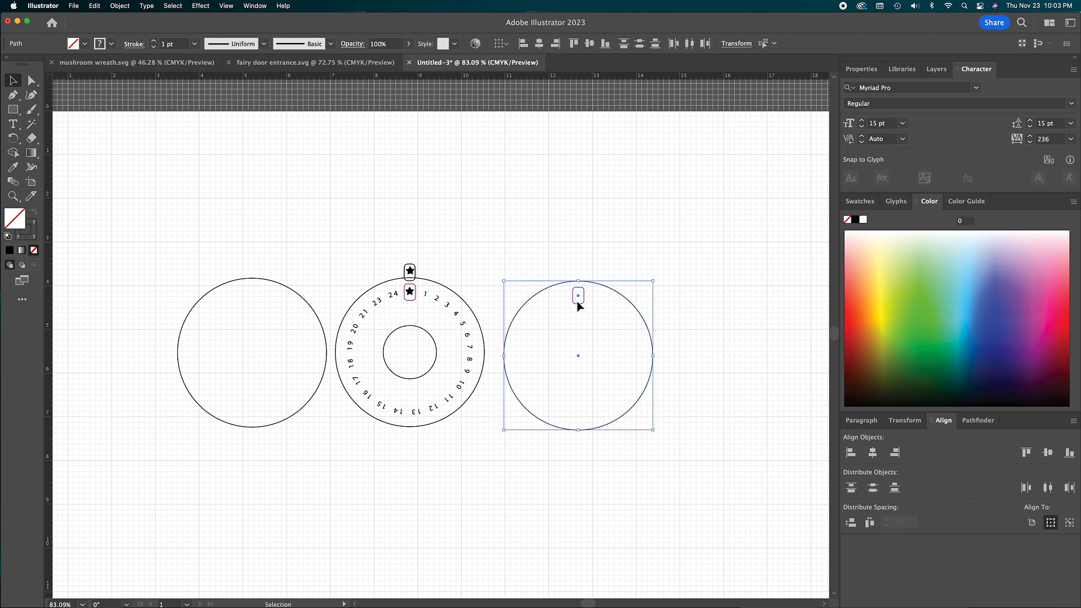
Step: Delete the magenta frame around the star on the number dial
click(410, 295)
scroll(410, 297, up, 5)
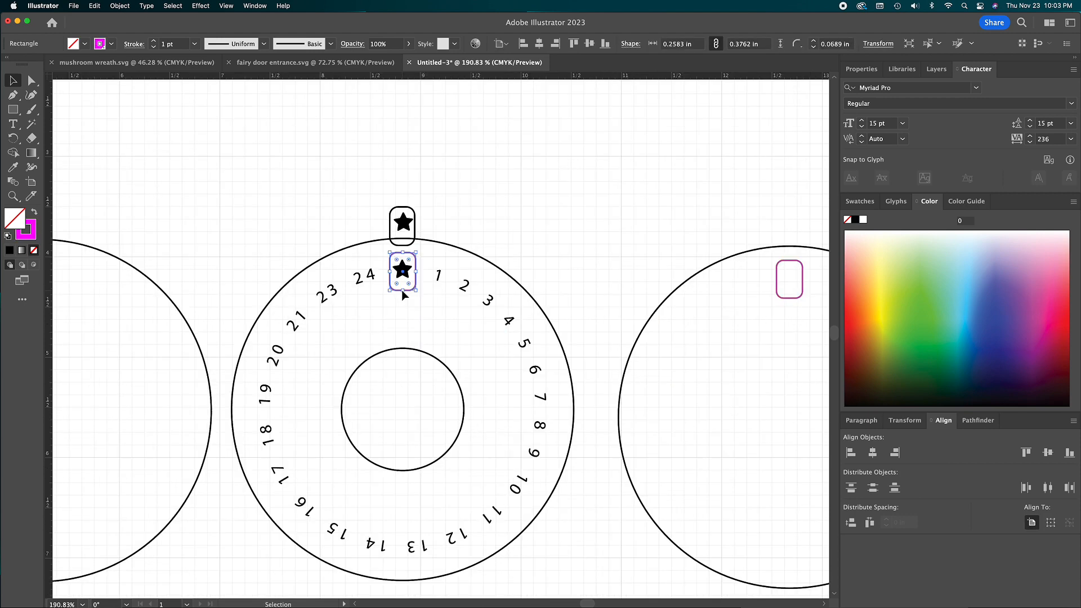
key(Delete)
Step: Unite the rounded tab with the number dial's outer circle into one outline
scroll(376, 234, up, 3)
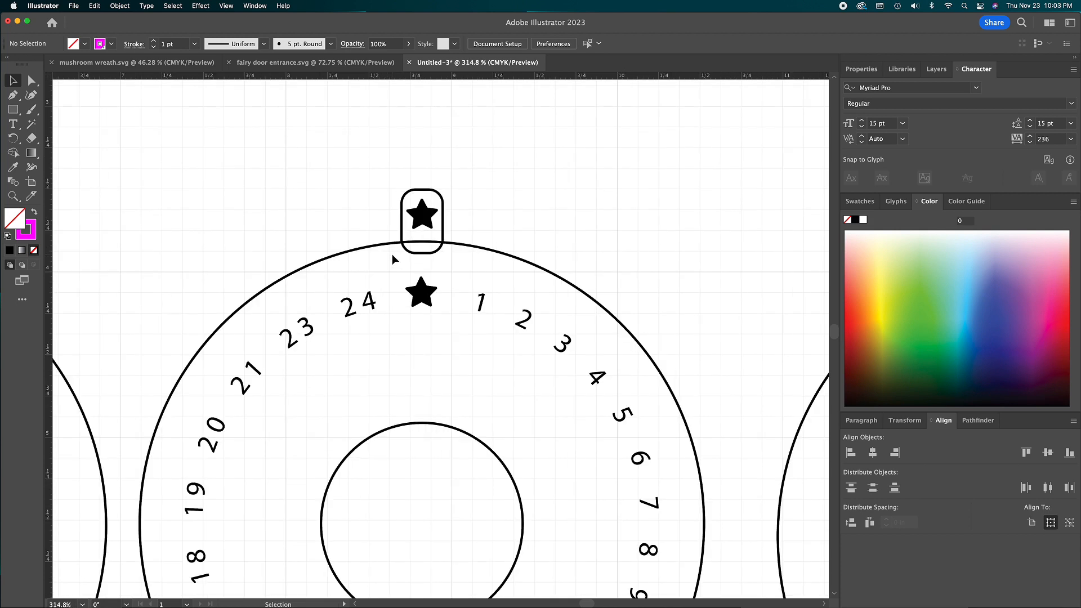
drag(410, 262, 411, 262)
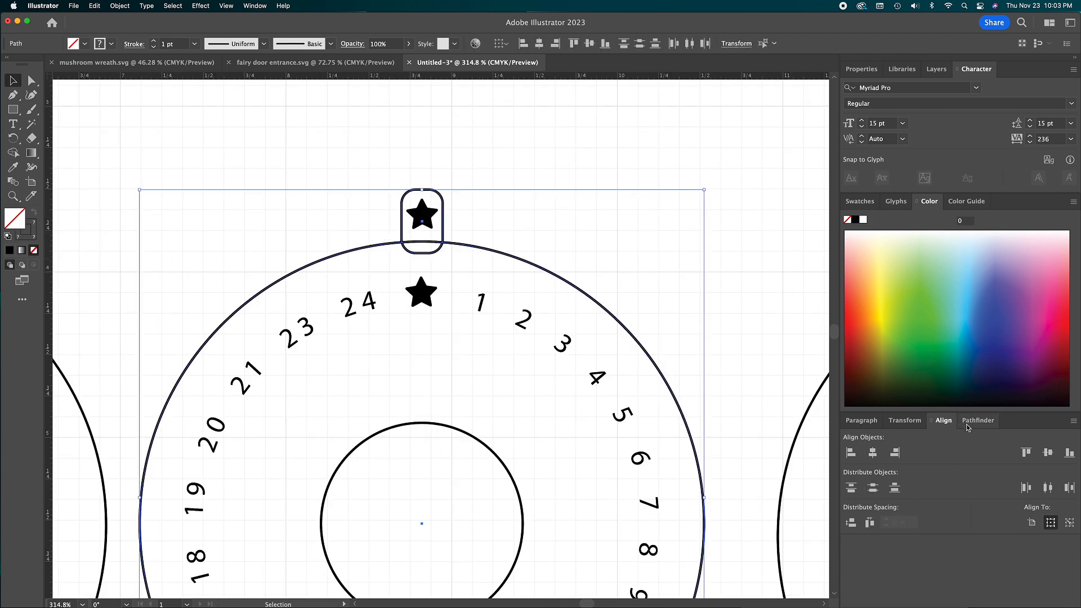
click(966, 428)
click(851, 453)
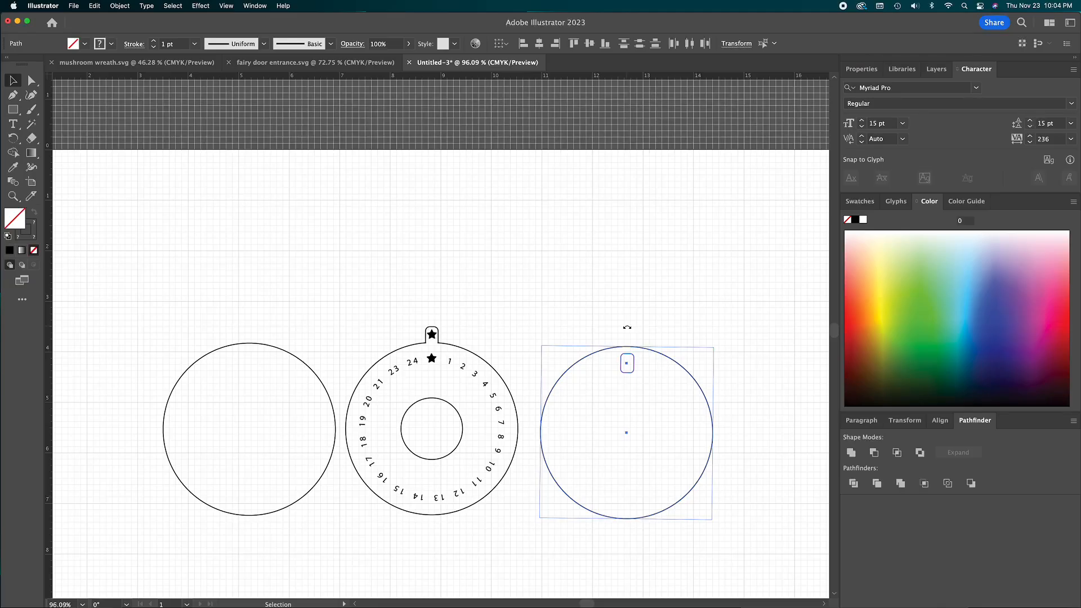
Step: Add the two-line text "Days until Christmas!" inside the right circle, below the magenta frame
drag(627, 327, 628, 330)
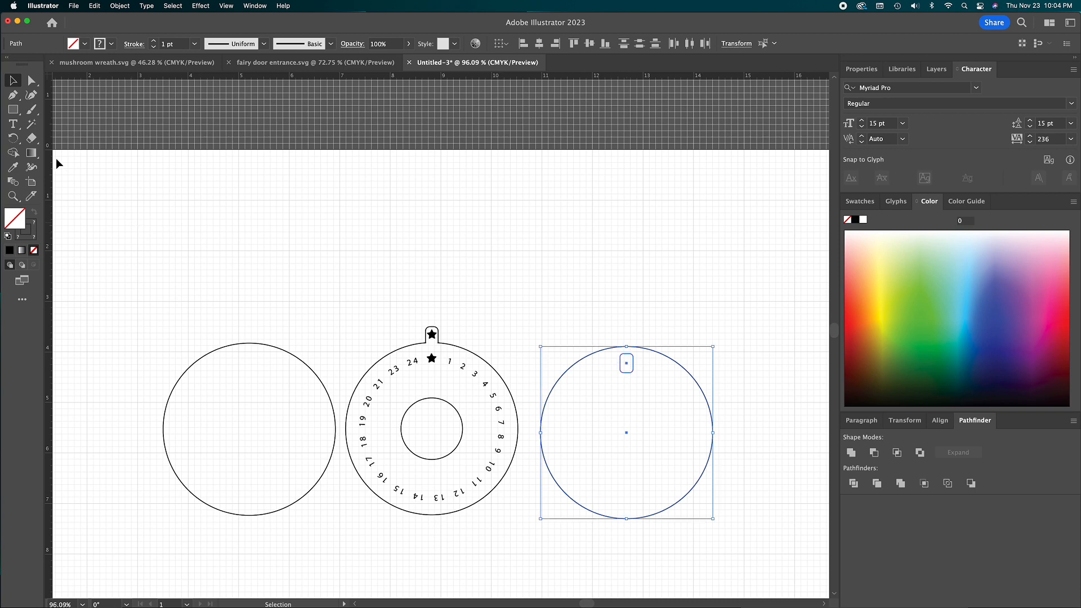
click(13, 124)
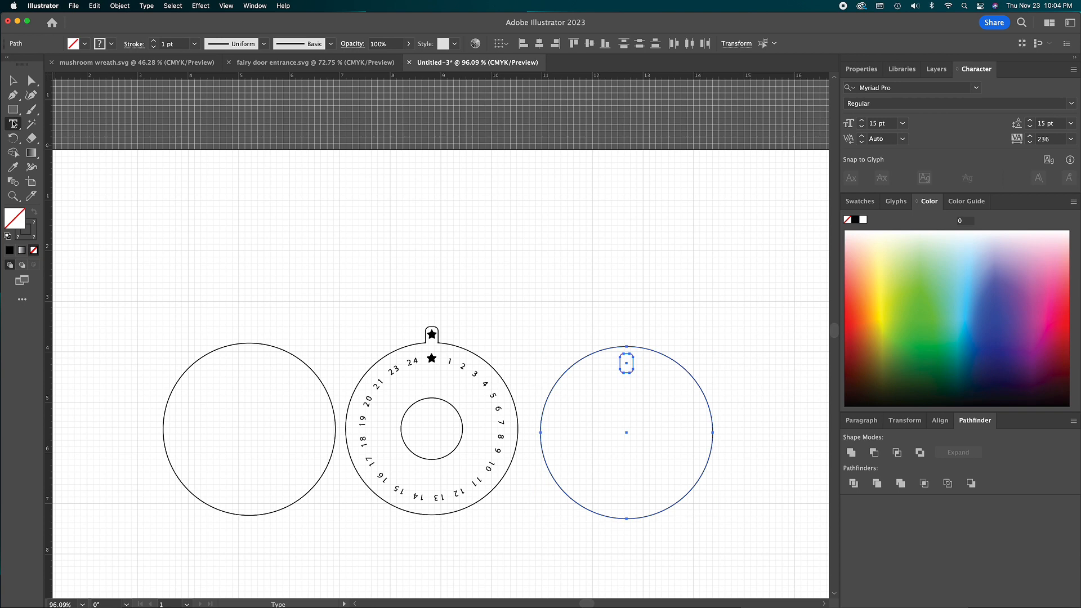
click(582, 418)
text(Days until)
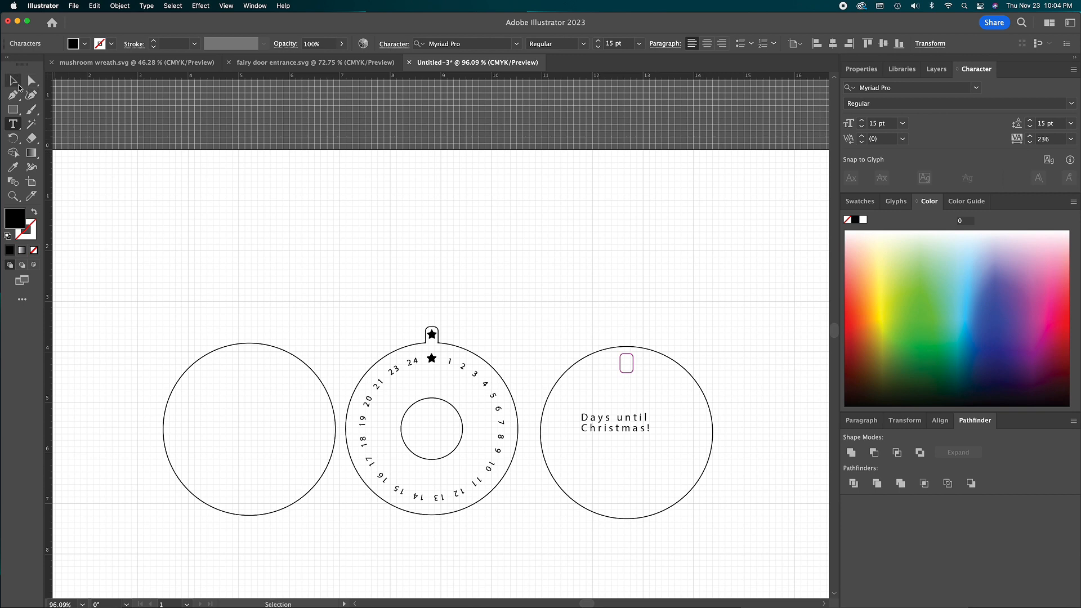
Step: Enlarge the "Days until Christmas!" text to about 27 pt and set its font to Boho
click(13, 81)
drag(608, 417, 632, 461)
click(516, 44)
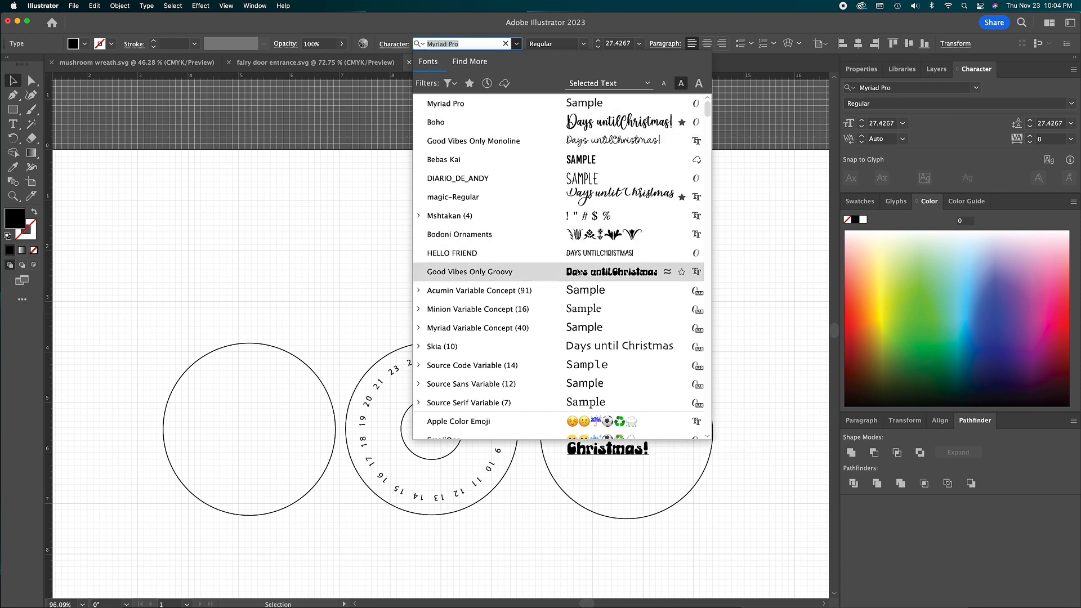
click(594, 122)
click(649, 393)
Step: Arrange three small black stars above the right part of the text and duplicate the trio below its left part
scroll(650, 395, up, 2)
scroll(650, 396, up, 2)
drag(650, 373, 624, 370)
scroll(585, 341, down, 5)
drag(597, 346, 583, 492)
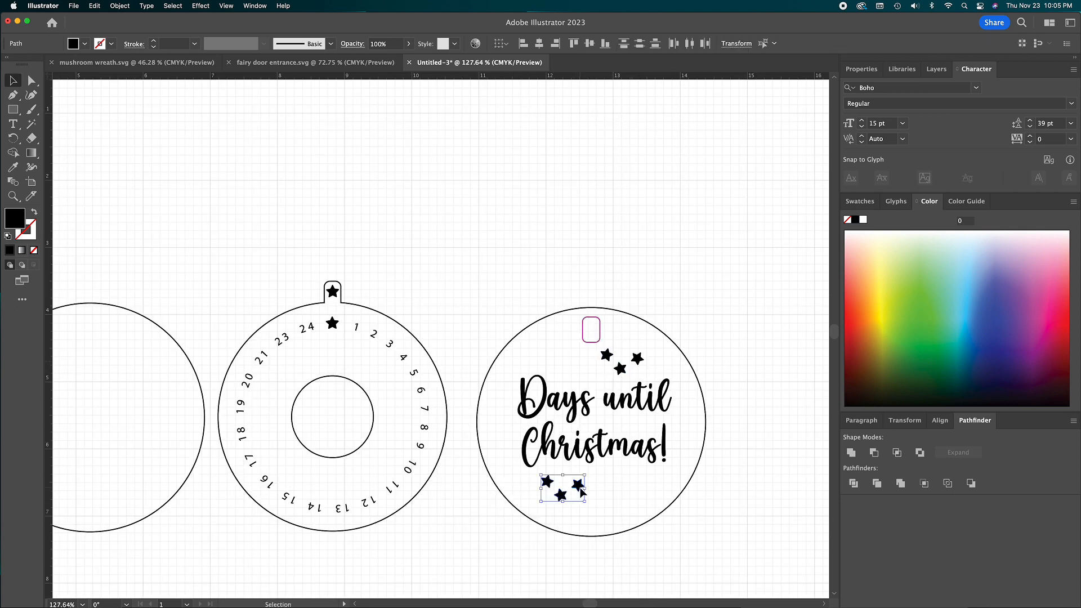
Step: Convert the "Days until Christmas!" text to outlines
click(600, 458)
key(shift+super+o)
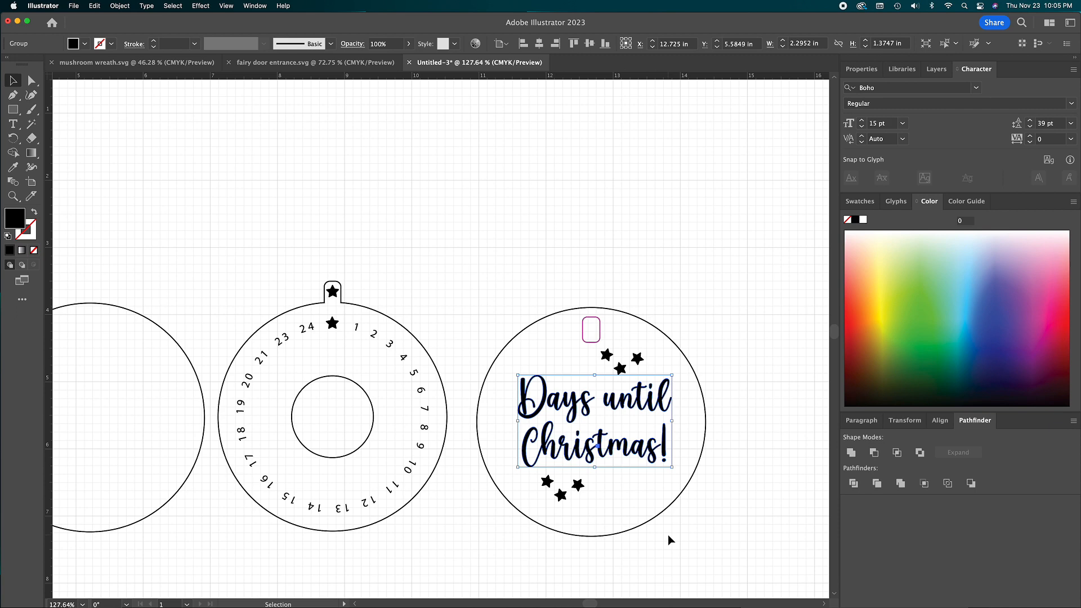
Step: Stack the text disc and number dial on the blank circle, and spread them in a row with the text disc in the middle
drag(668, 535, 496, 321)
drag(631, 408, 375, 406)
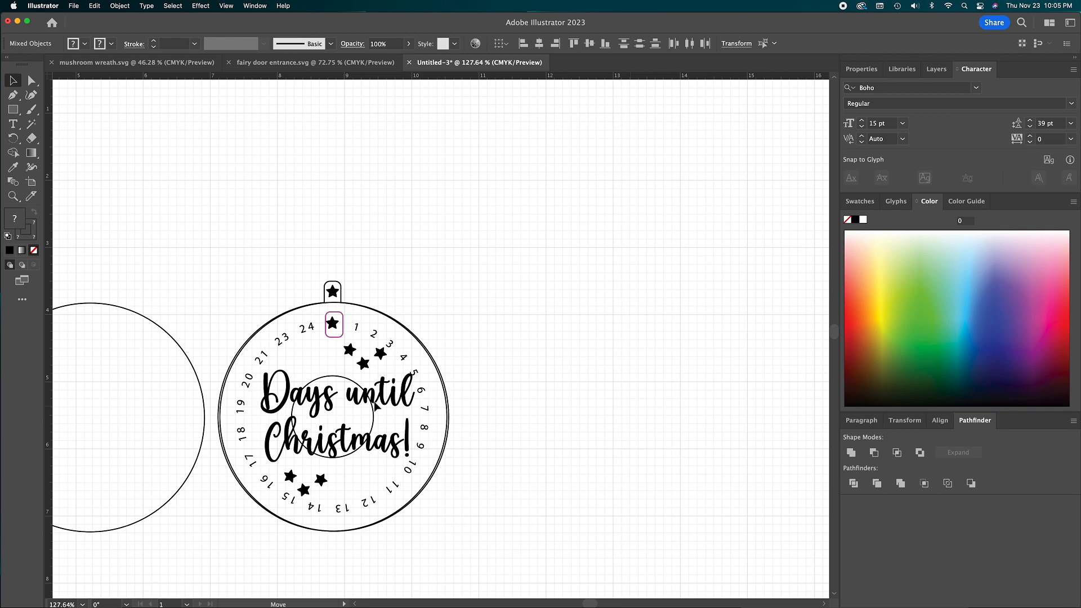
drag(375, 406, 621, 400)
drag(620, 396, 620, 397)
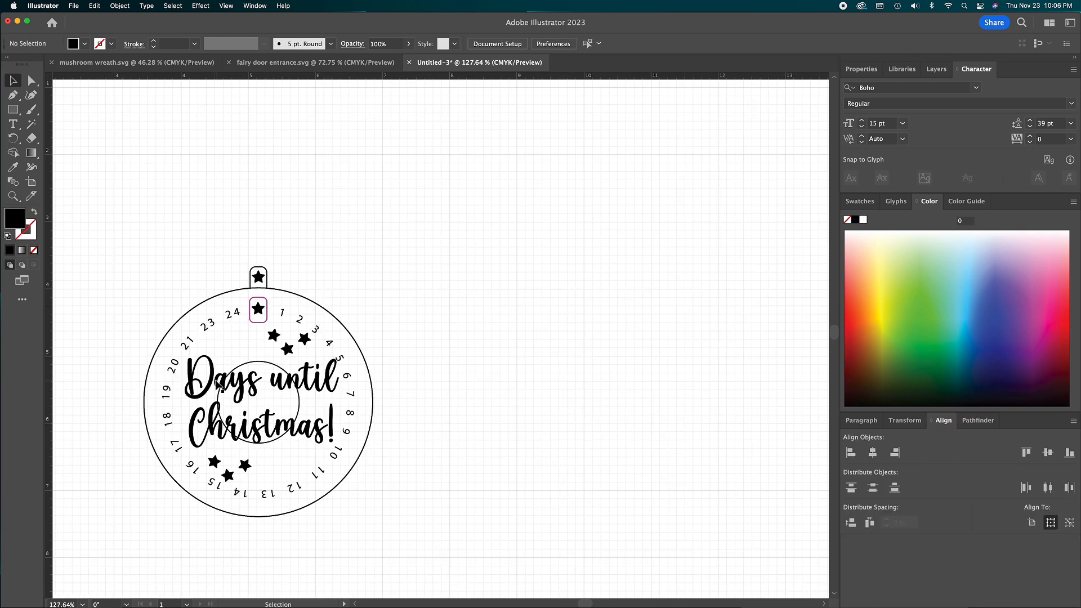
drag(216, 379, 473, 369)
drag(253, 369, 752, 359)
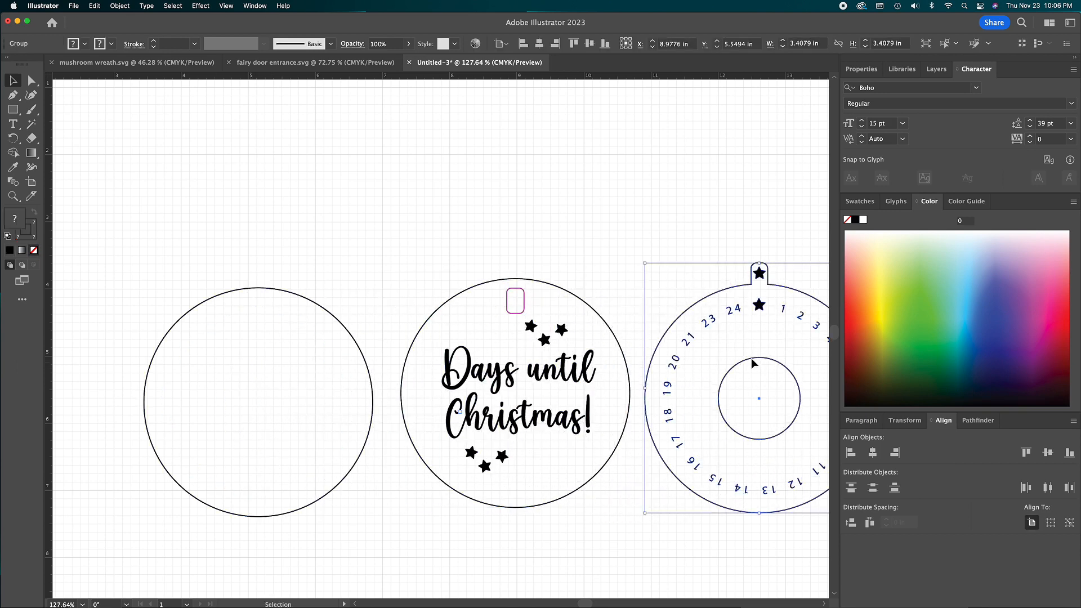
Step: Draw a rectangle about 0.93 by 0.55 in over the blank circle's upper edge and round its corners fully
click(10, 114)
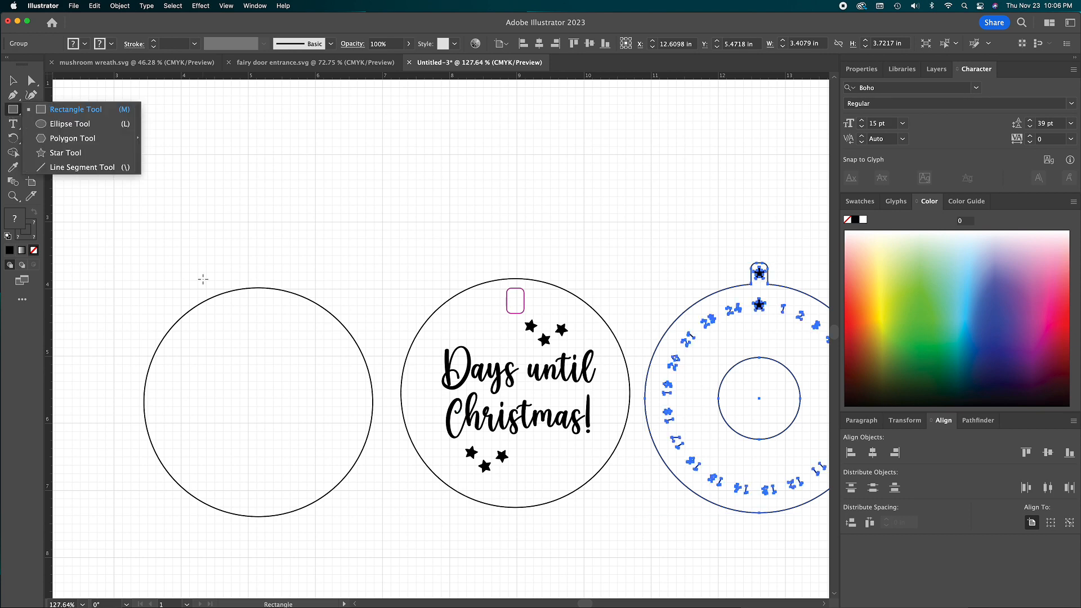
drag(215, 261, 279, 297)
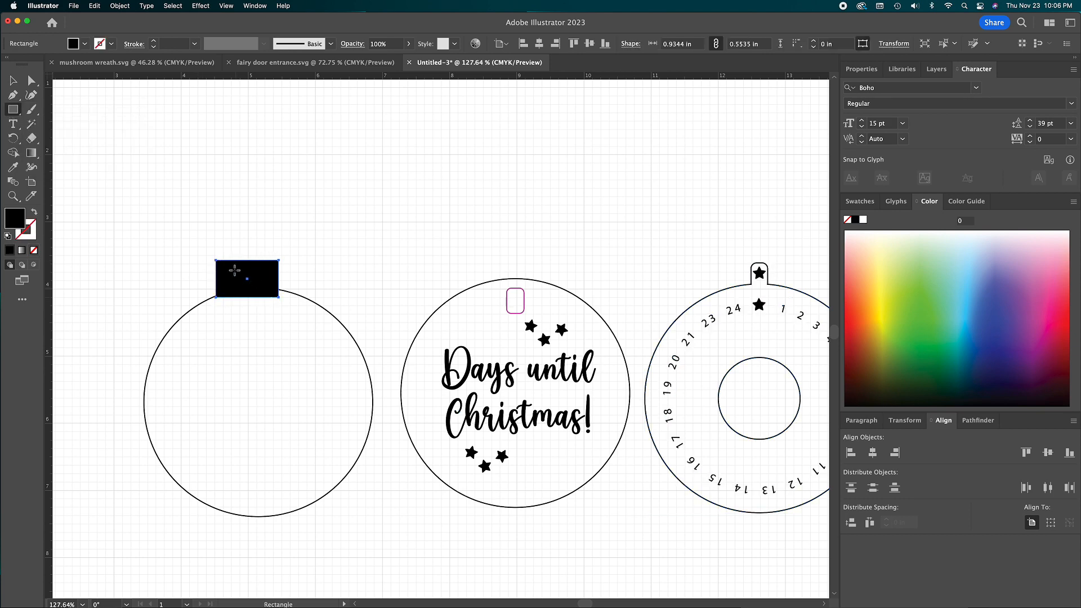
click(31, 81)
drag(222, 267, 233, 278)
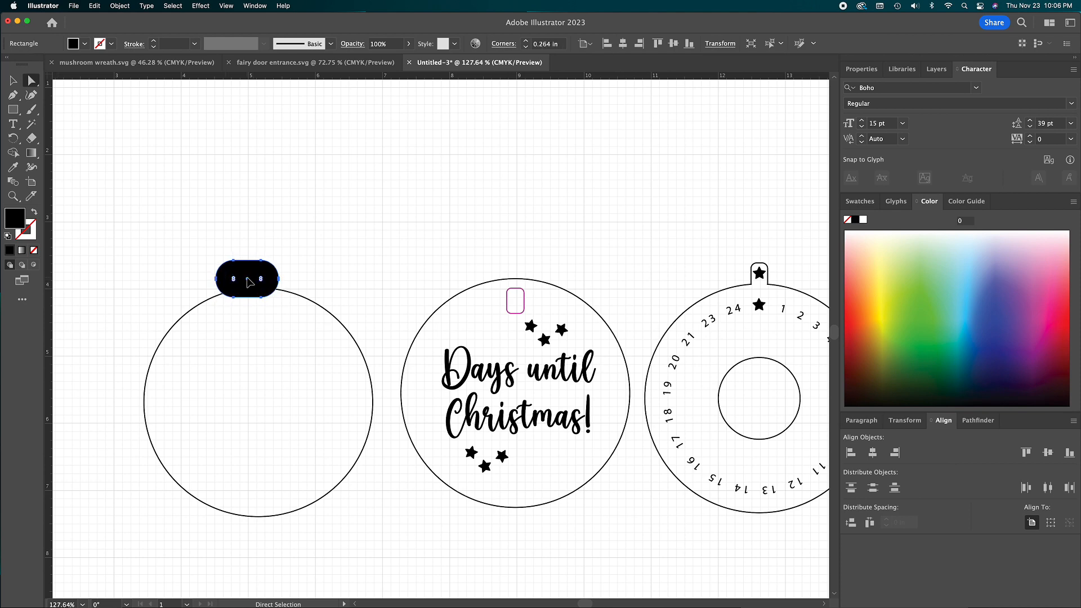
Step: Give the rounded rectangle on the blank circle no fill and a black stroke
scroll(232, 271, up, 3)
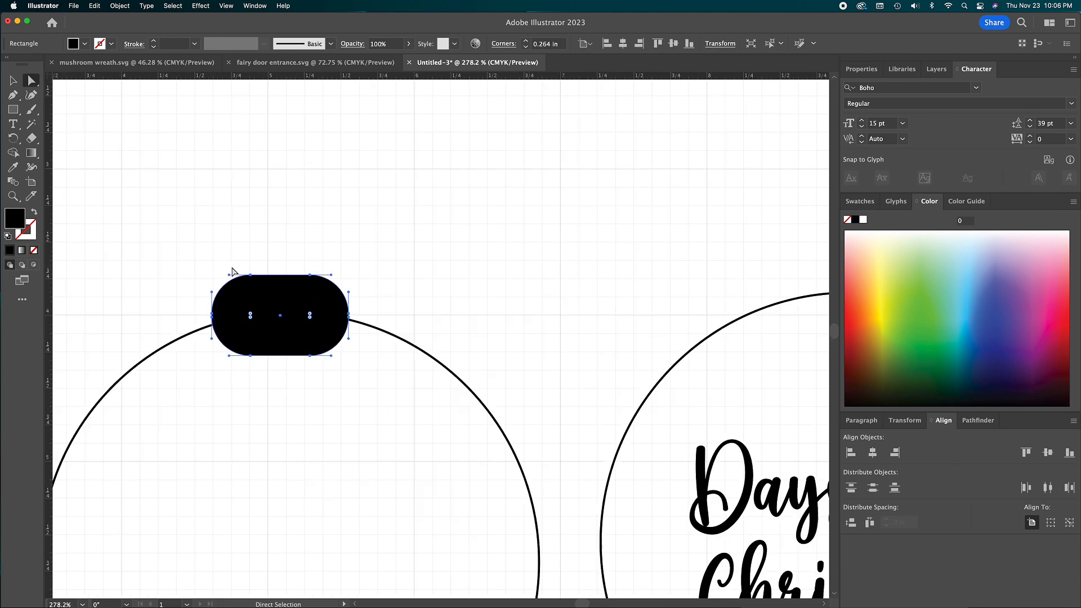
scroll(233, 271, up, 1)
click(13, 80)
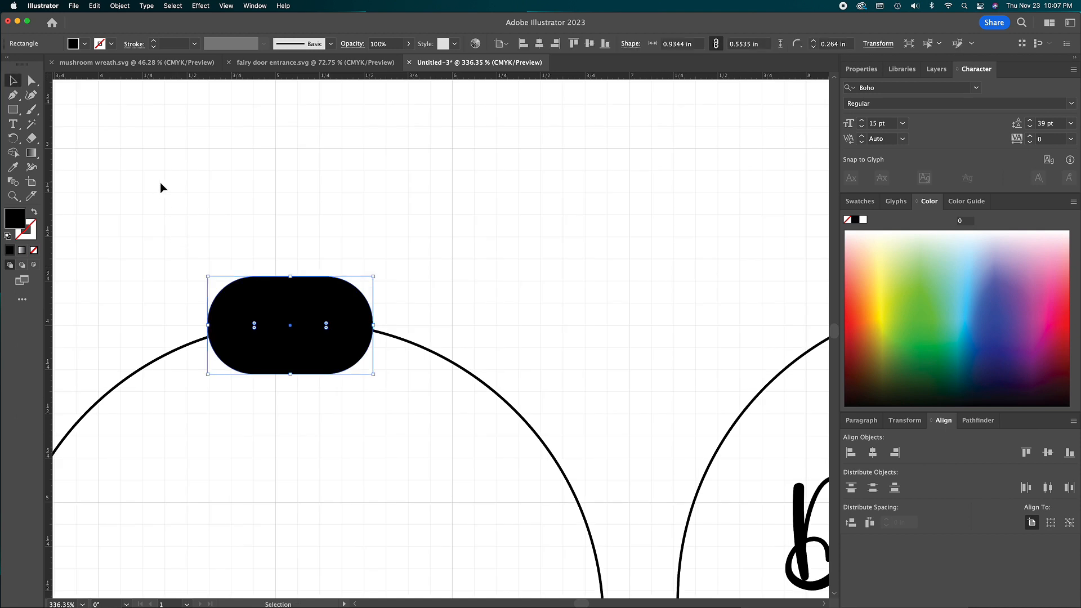
click(34, 251)
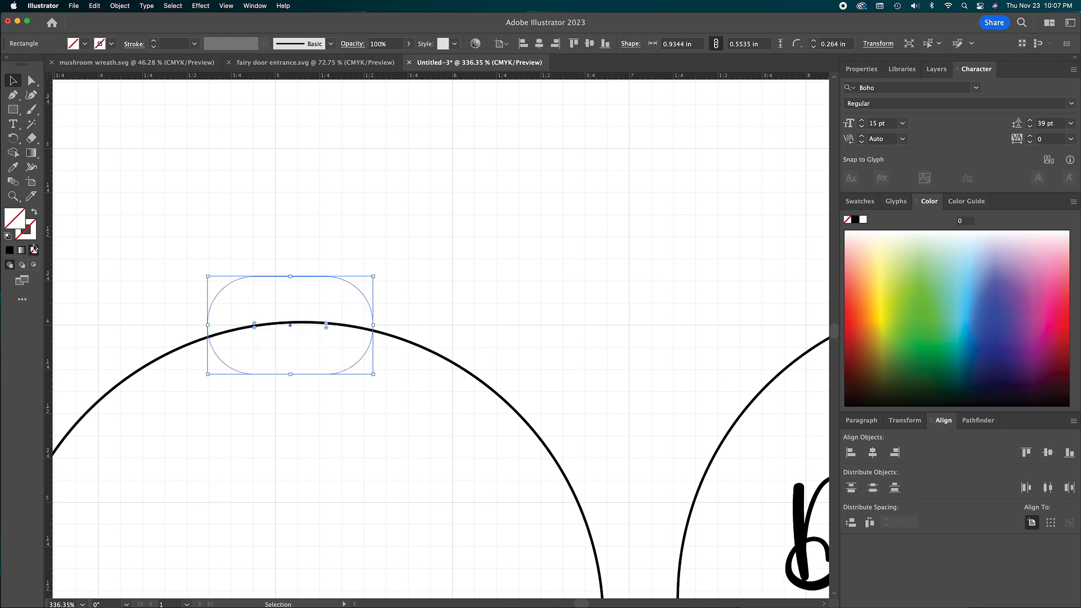
click(10, 251)
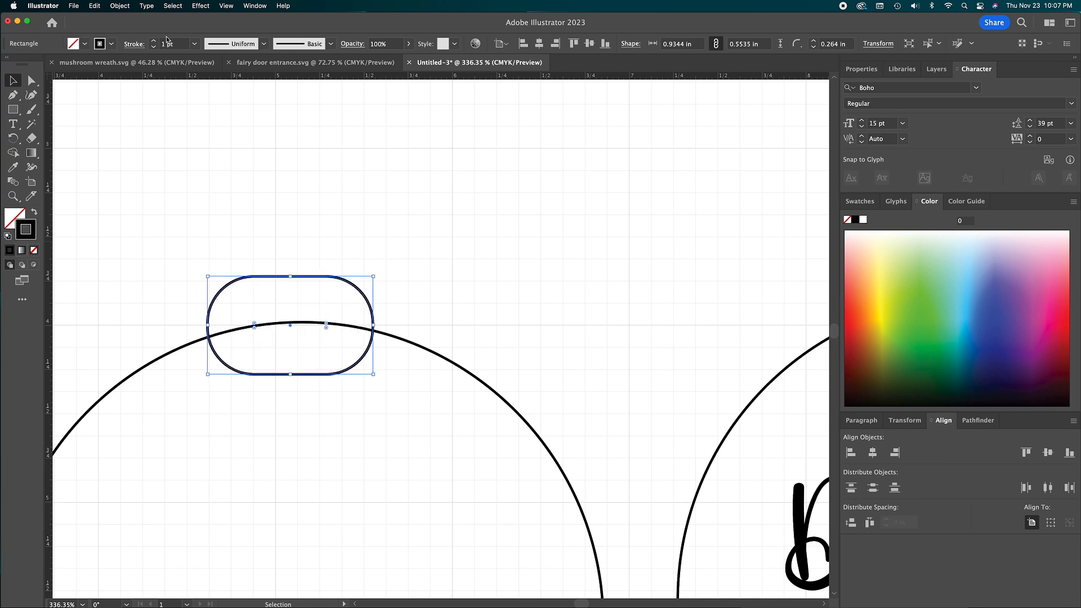
Step: Offset the rounded rectangle's path outward by 0.1389 in with miter joins
click(121, 7)
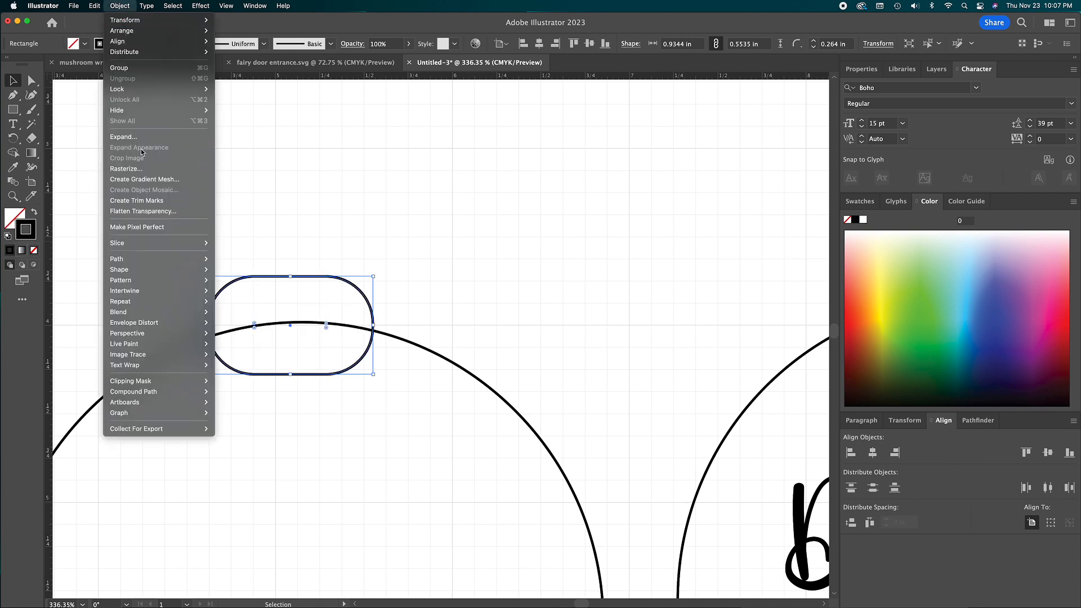
mouse_move(141, 259)
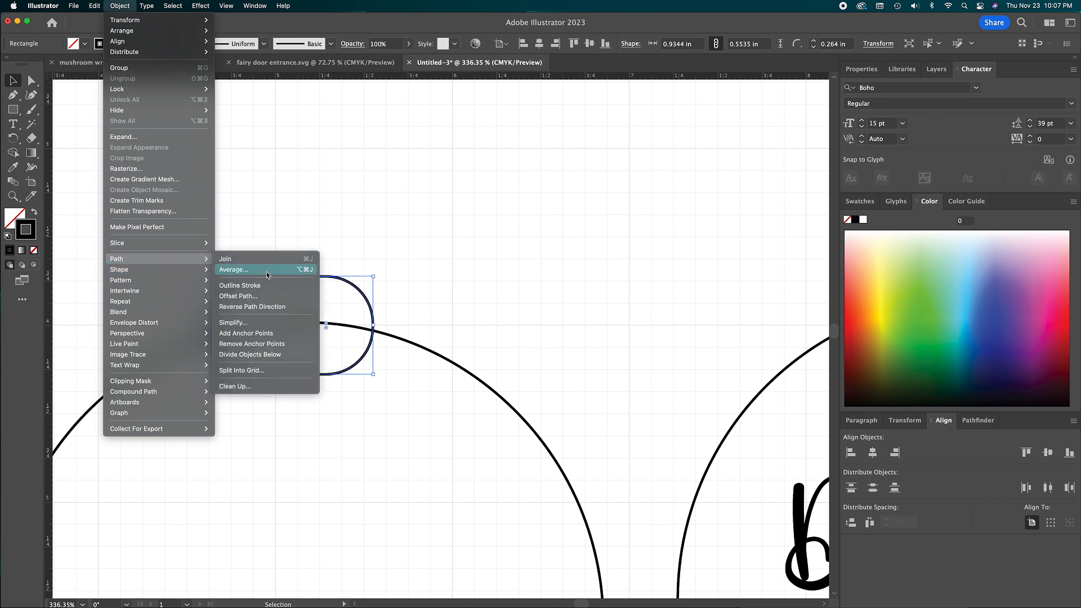
click(263, 295)
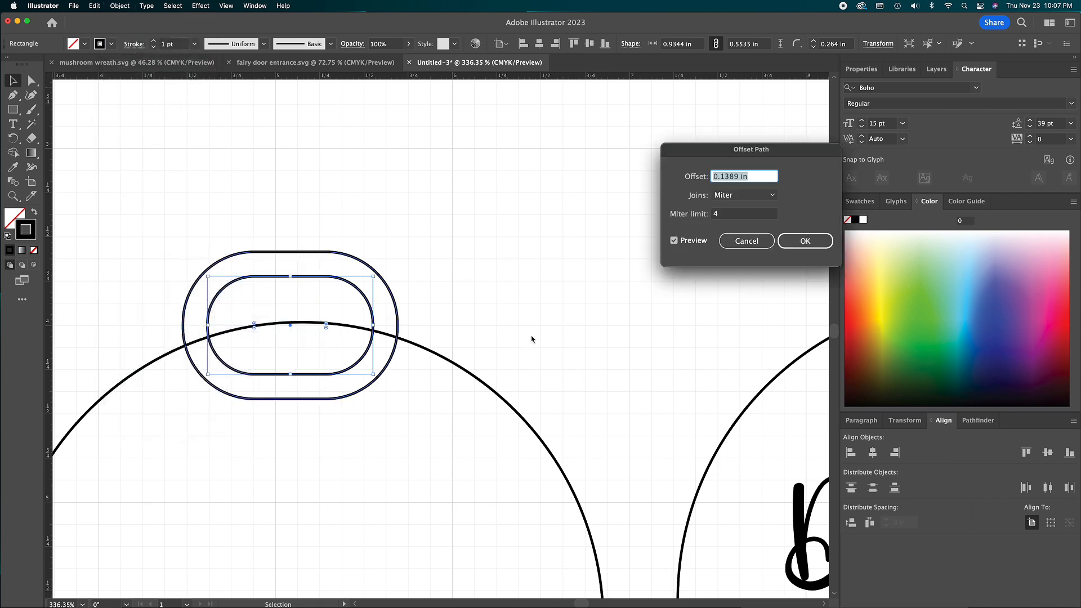
key(Return)
Step: Scale both rounded outlines proportionally to about 0.81 by 0.56 in overall and center them horizontally on the blank circle
scroll(530, 340, down, 5)
mouse_move(246, 273)
mouse_down()
mouse_move(255, 262)
mouse_move(227, 263)
mouse_move(244, 275)
mouse_up()
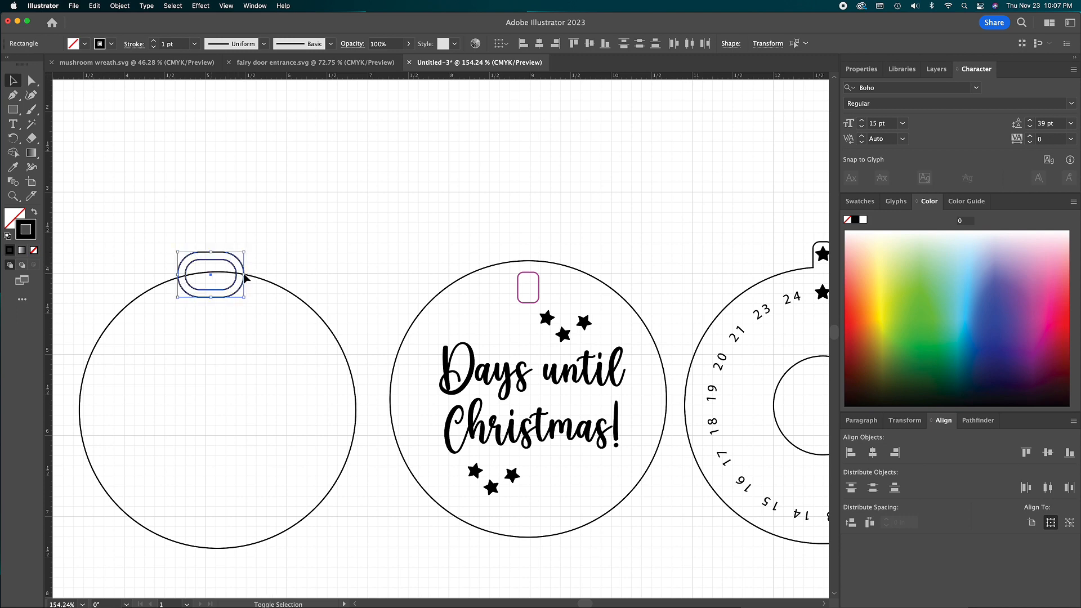
click(144, 291)
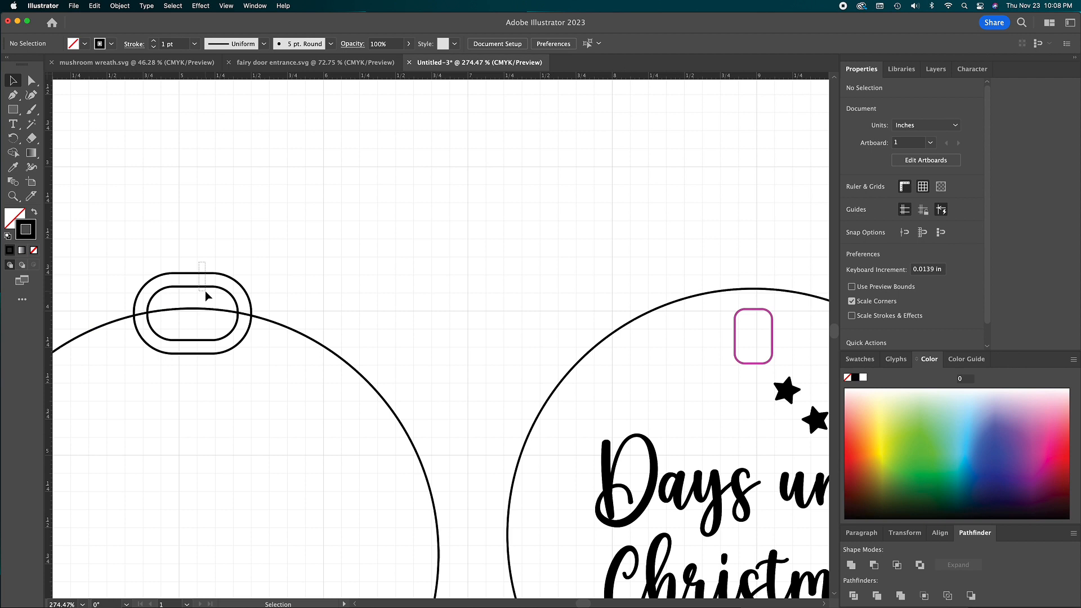
Step: Combine the two rounded outlines with the blank circle into one compound shape with an open hanger loop on top
drag(205, 291, 205, 291)
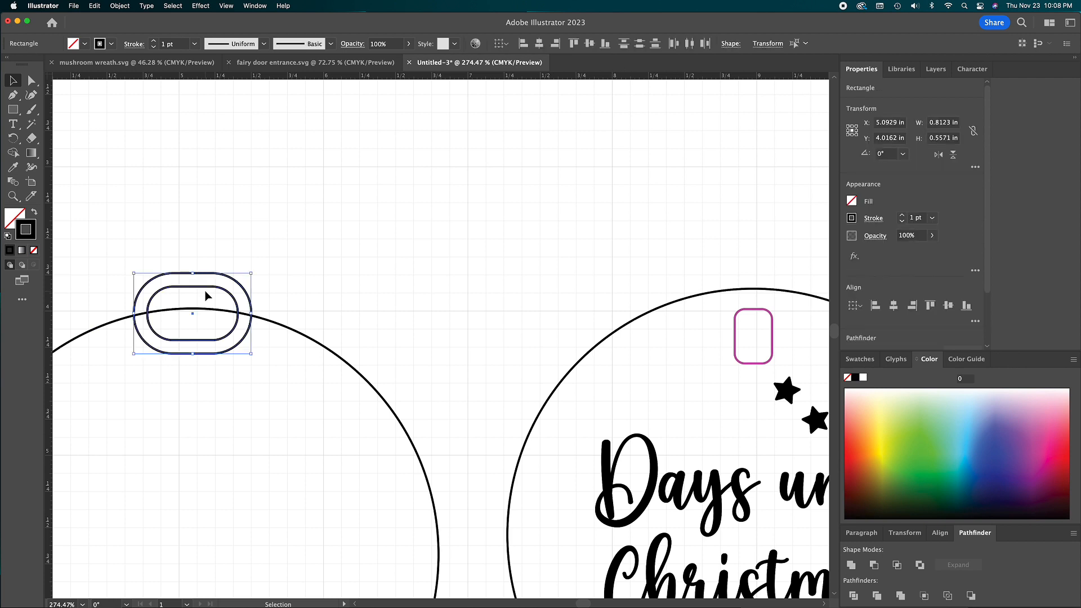
click(854, 561)
drag(197, 241, 290, 386)
click(850, 567)
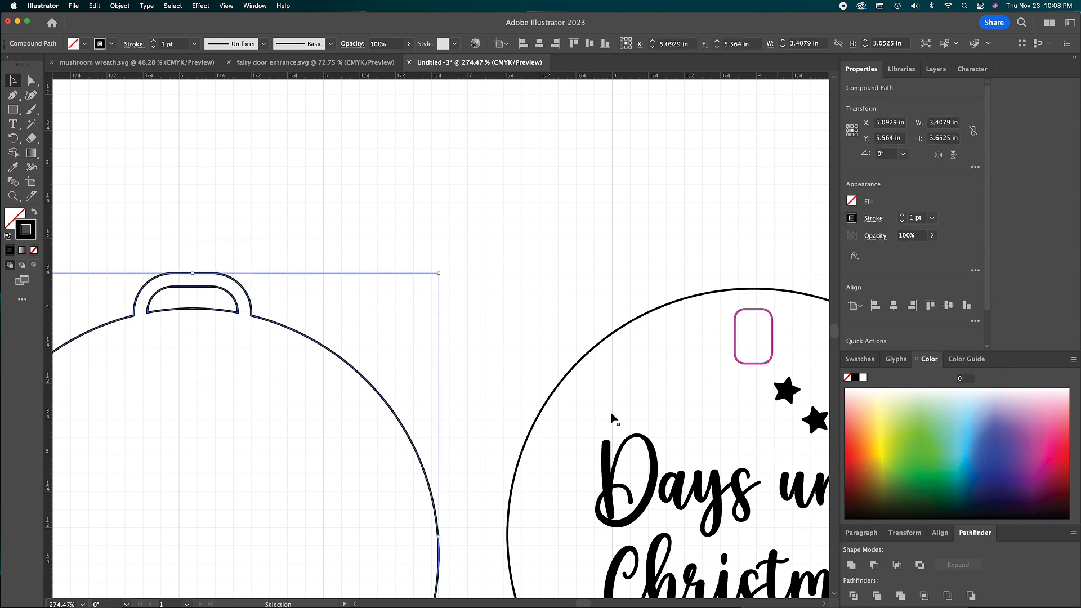
Step: Clear the selection and open the save dialog for the three-piece design
click(405, 217)
key(super+0)
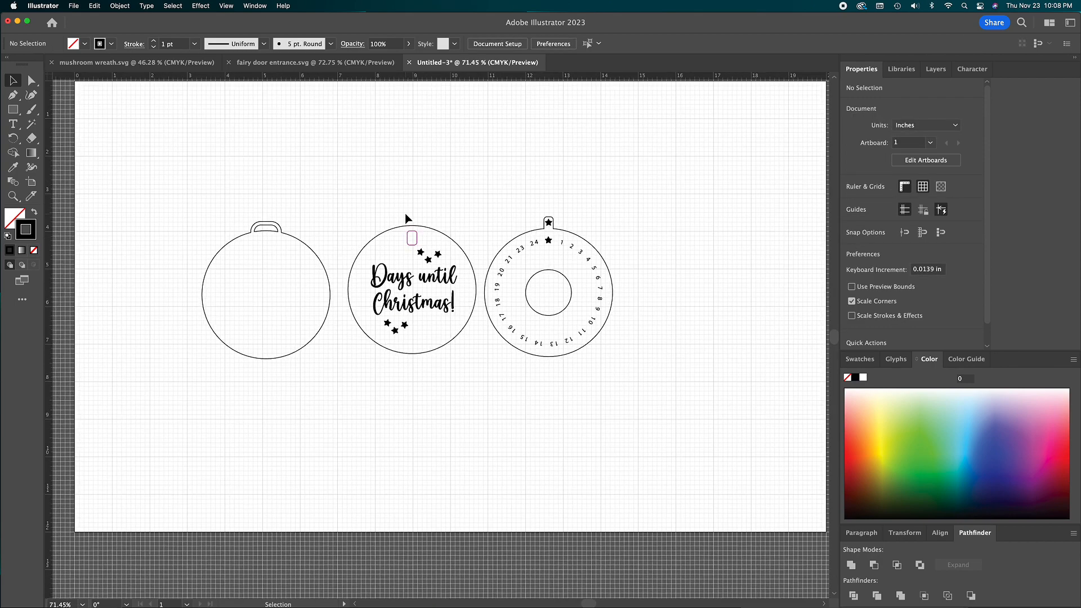
key(super+s)
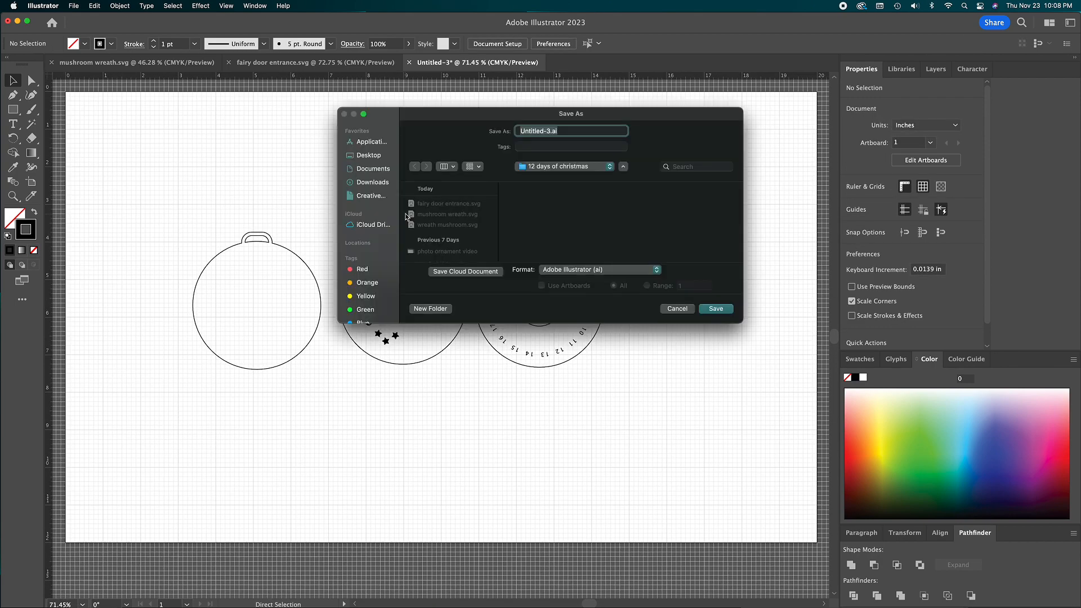